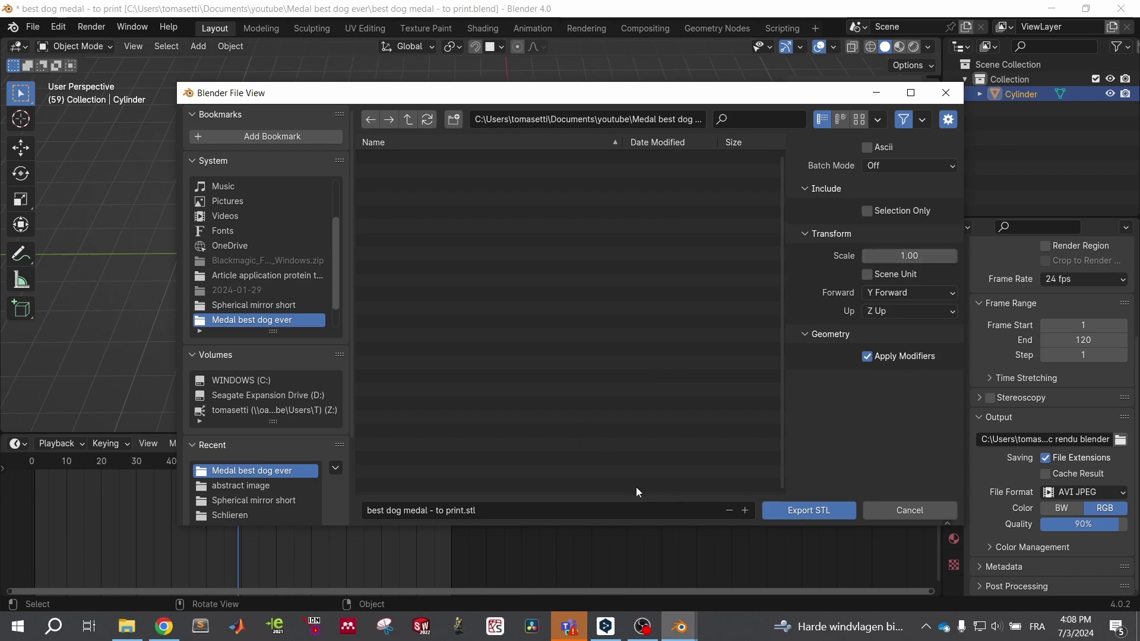
Step: Export the medal as "best dog medal - to print.stl"
{"action": "left_click", "coordinate": [808, 511]}
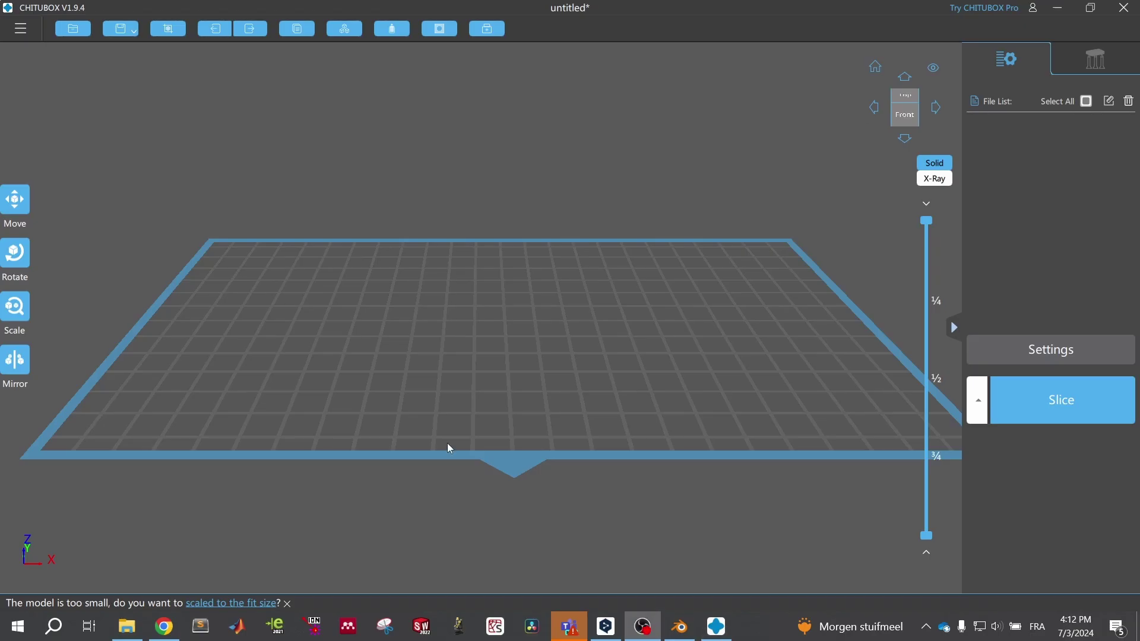
Step: Switch to CHITUBOX, review the ELEGOO SATURN 2 machine settings, and open "best dog medal - to print.stl"
{"action": "left_click", "coordinate": [1052, 350]}
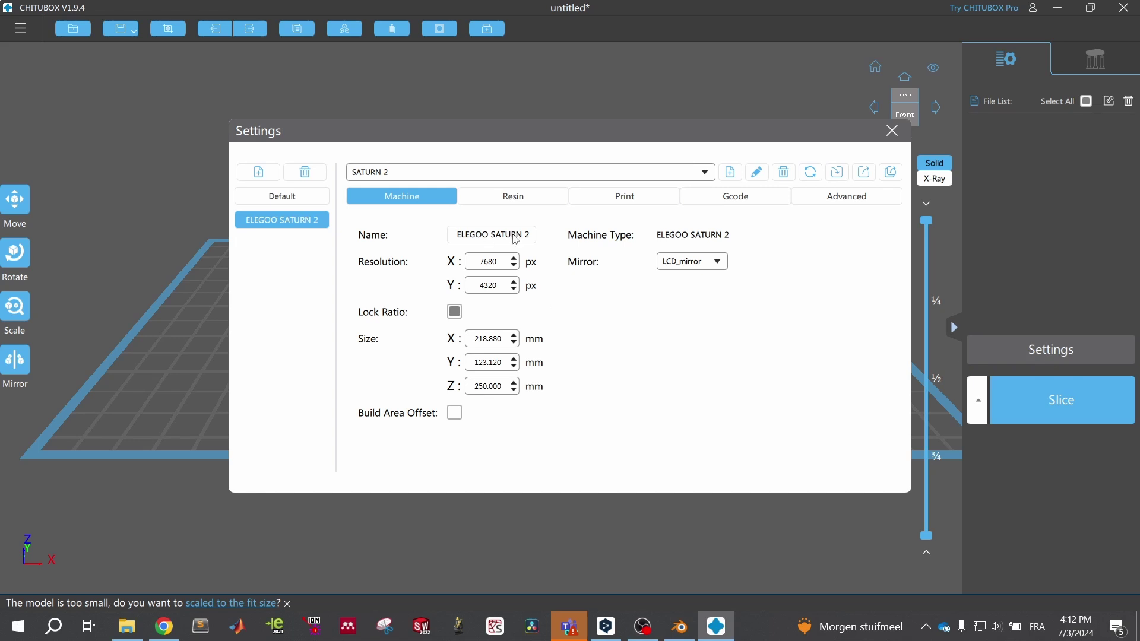
{"action": "left_click", "coordinate": [893, 130]}
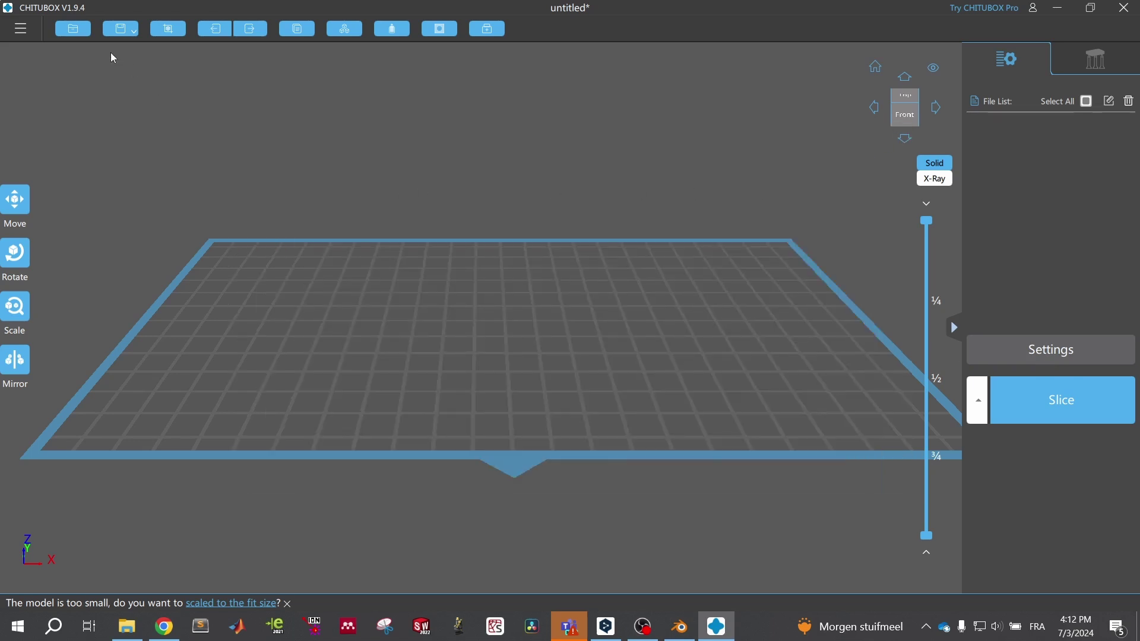
{"action": "left_click", "coordinate": [21, 29]}
{"action": "left_click", "coordinate": [40, 117]}
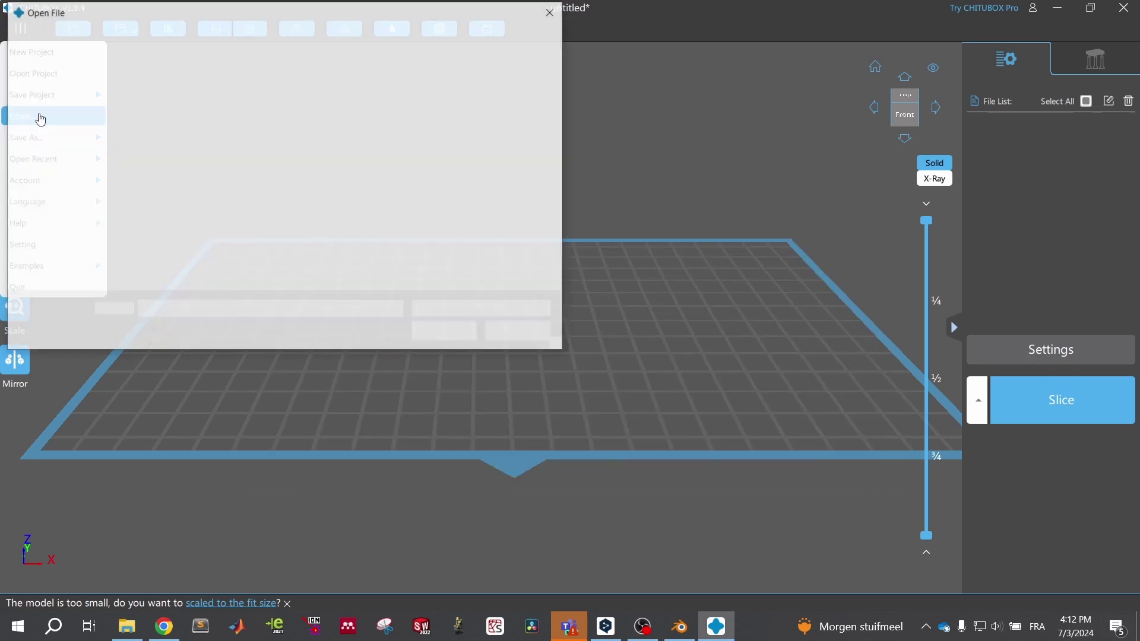
{"action": "double_click", "coordinate": [173, 127]}
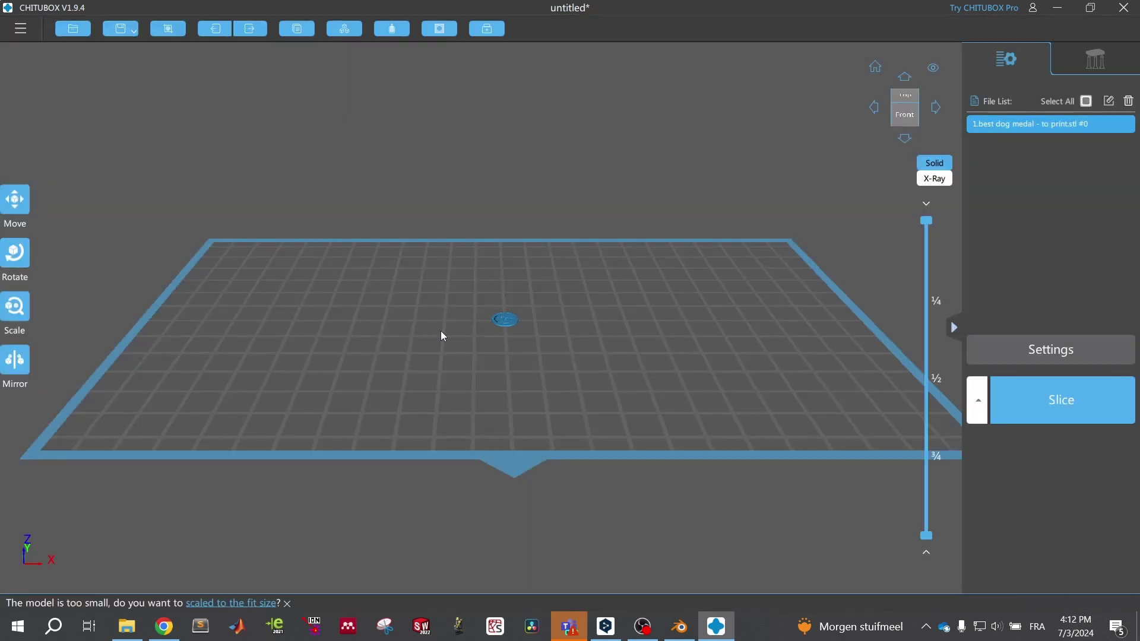
Step: Scale the medal uniformly to 1000% with the ratio locked
{"action": "left_click", "coordinate": [16, 319]}
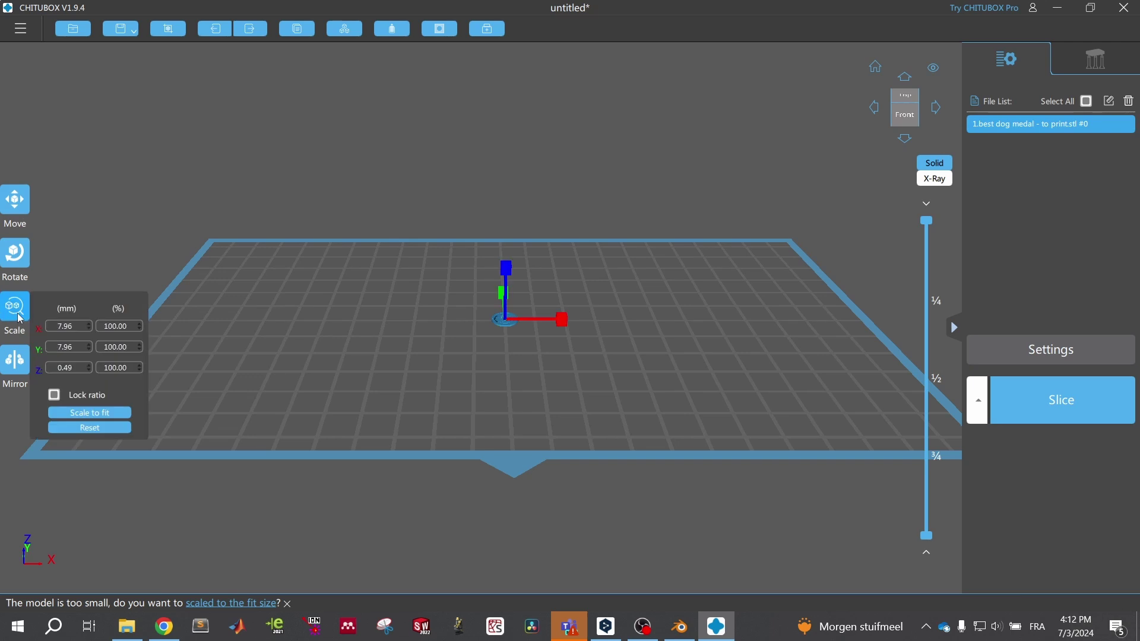
{"action": "double_click", "coordinate": [115, 327]}
{"action": "type", "text": "10000"}
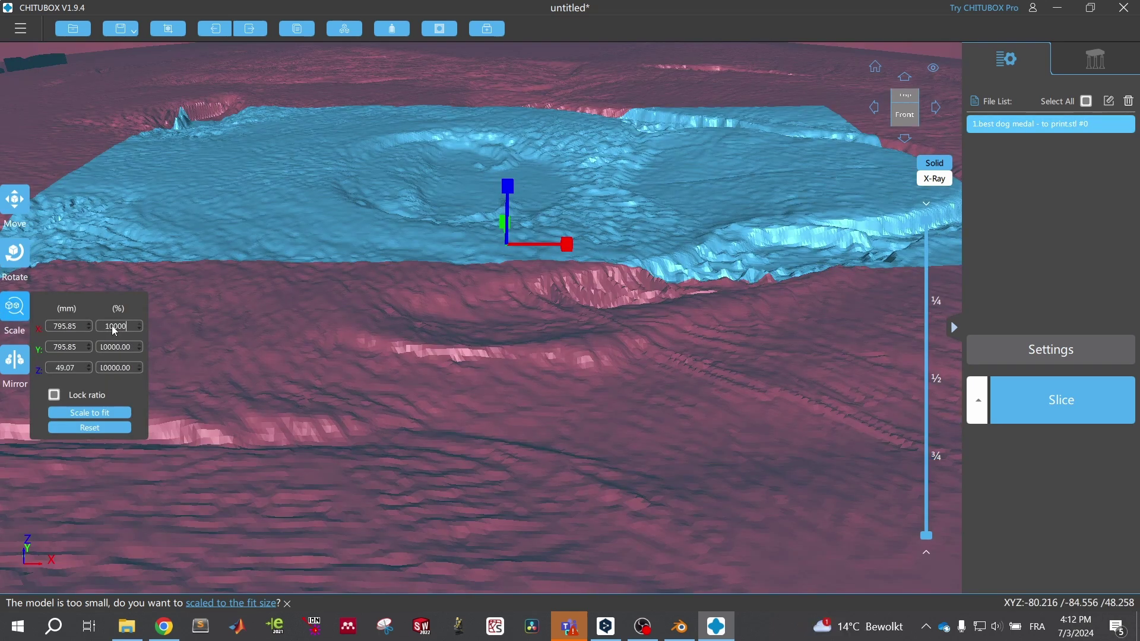
{"action": "key", "text": "BackSpace"}
{"action": "key", "text": "Return"}
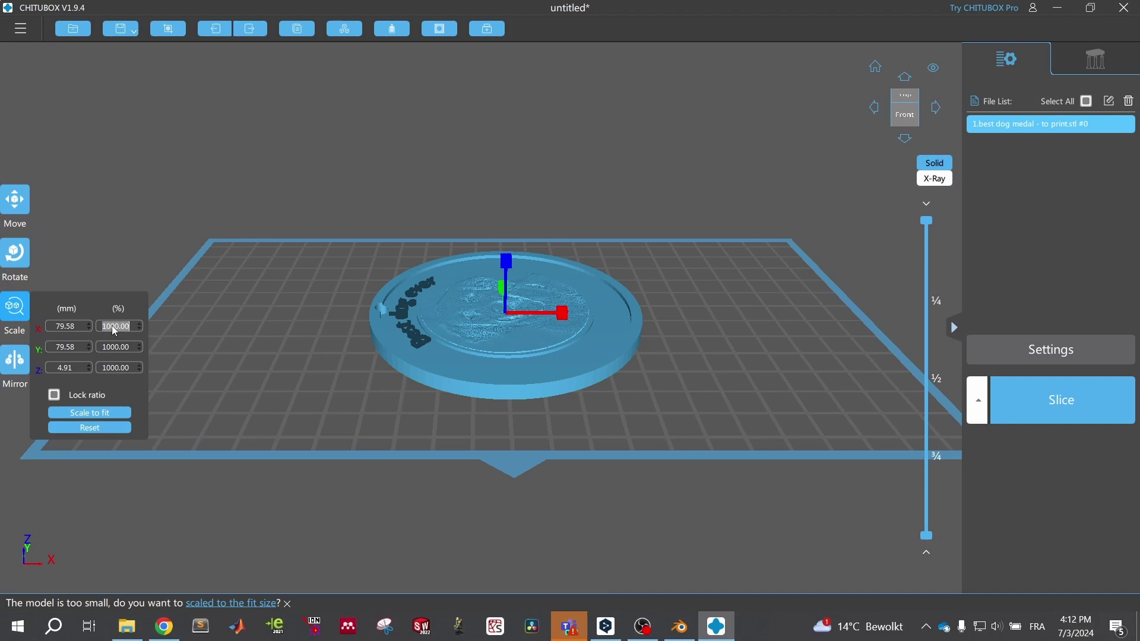
{"action": "left_click", "coordinate": [15, 202]}
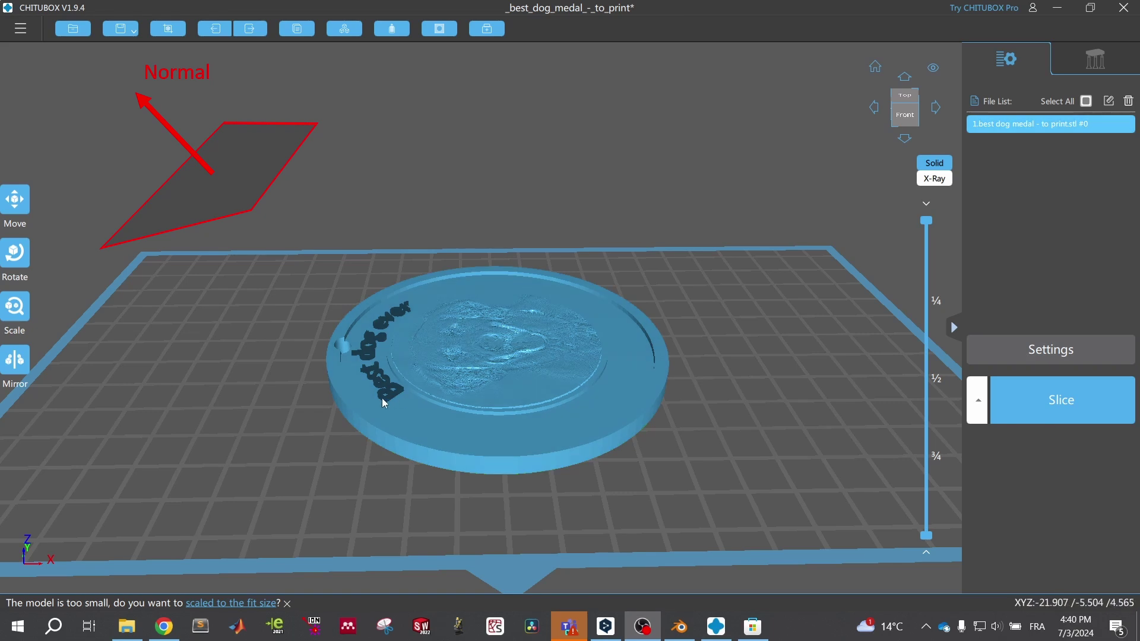
Step: Invert the medal's normals and inspect the "Best dog ever" lettering
{"action": "left_click", "coordinate": [488, 30]}
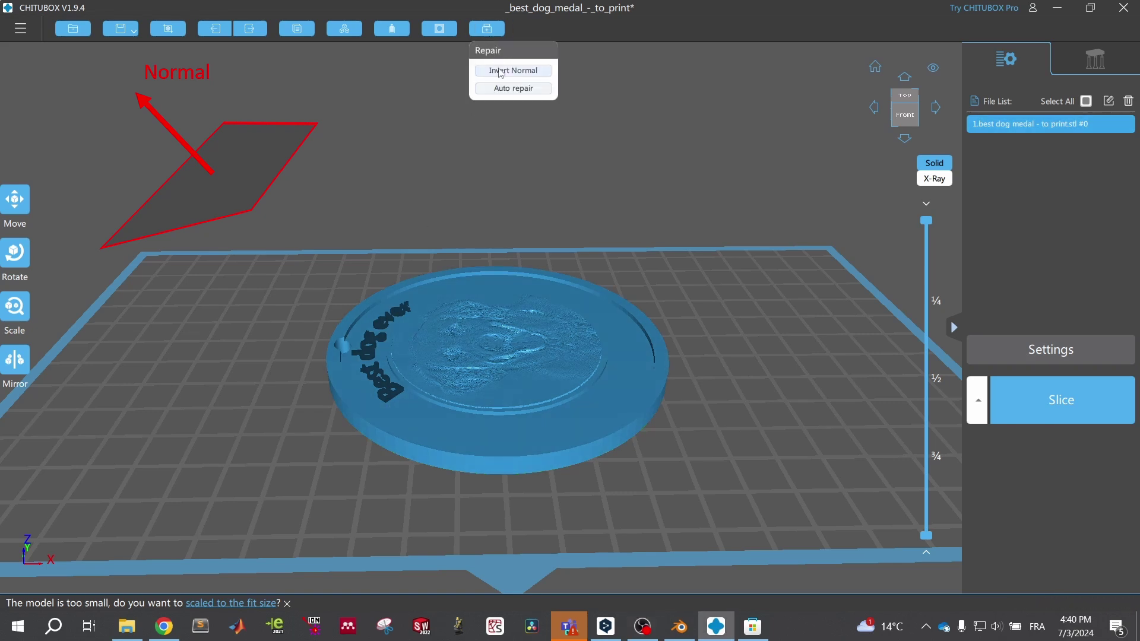
{"action": "left_click", "coordinate": [502, 72]}
{"action": "scroll", "coordinate": [365, 359], "scroll_direction": "up", "scroll_amount": 5}
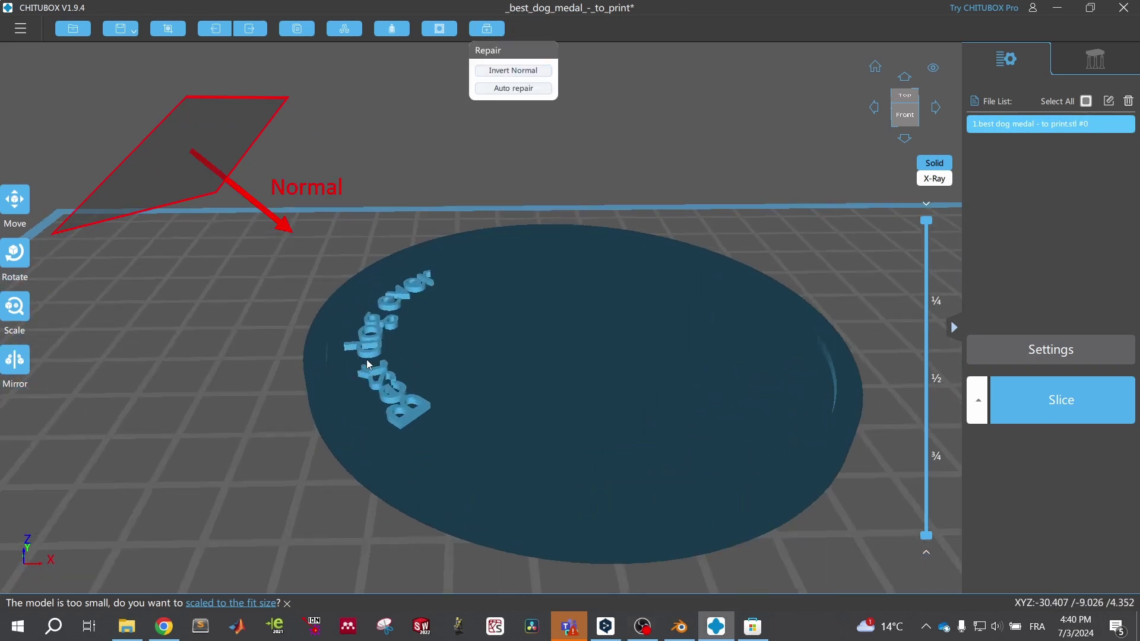
{"action": "left_click_drag", "start_coordinate": [377, 320], "coordinate": [601, 360]}
{"action": "scroll", "coordinate": [520, 392], "scroll_direction": "down", "scroll_amount": 4}
{"action": "scroll", "coordinate": [715, 367], "scroll_direction": "down", "scroll_amount": 3}
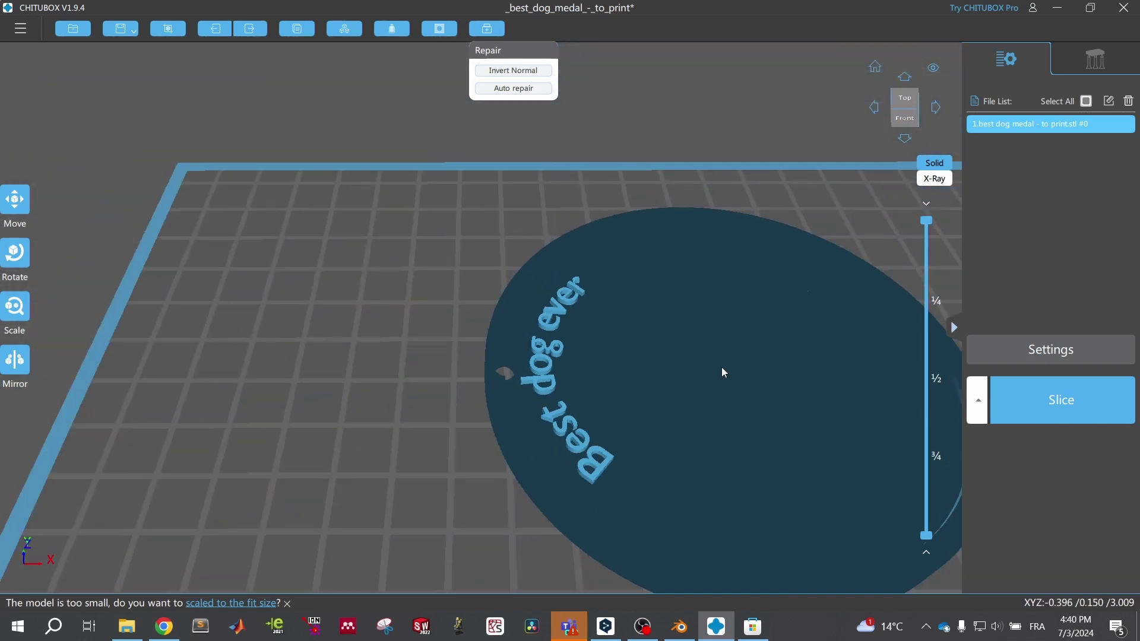
Step: Try to fix the medal mesh with Auto repair and inspect the lettering and the hole close up
{"action": "left_click", "coordinate": [529, 88]}
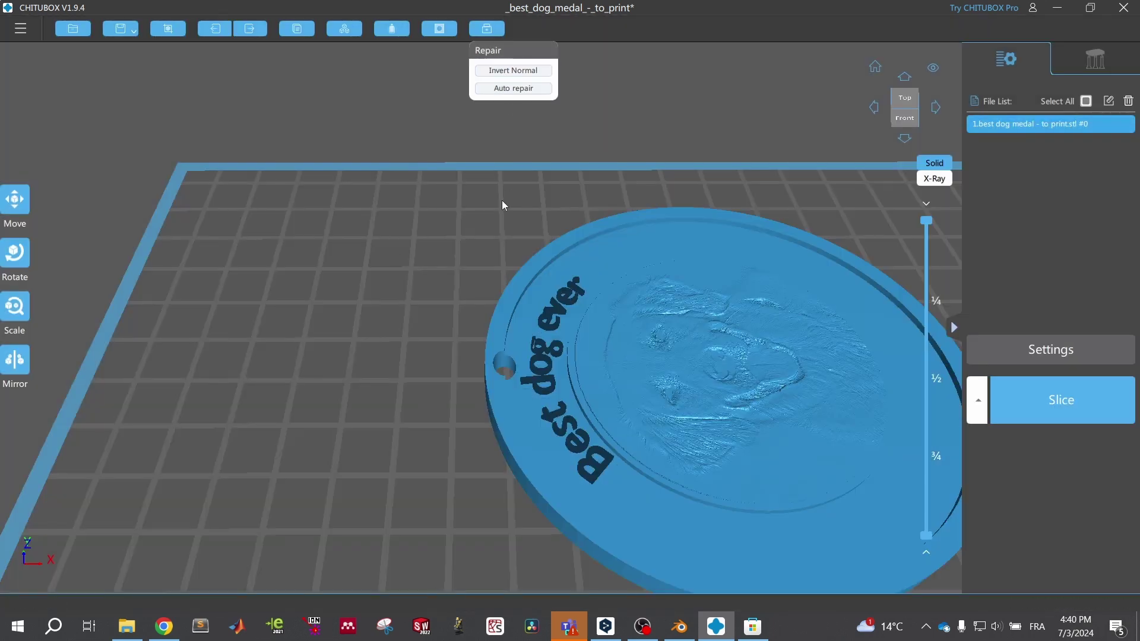
{"action": "left_click", "coordinate": [525, 348]}
{"action": "scroll", "coordinate": [555, 357], "scroll_direction": "up", "scroll_amount": 10}
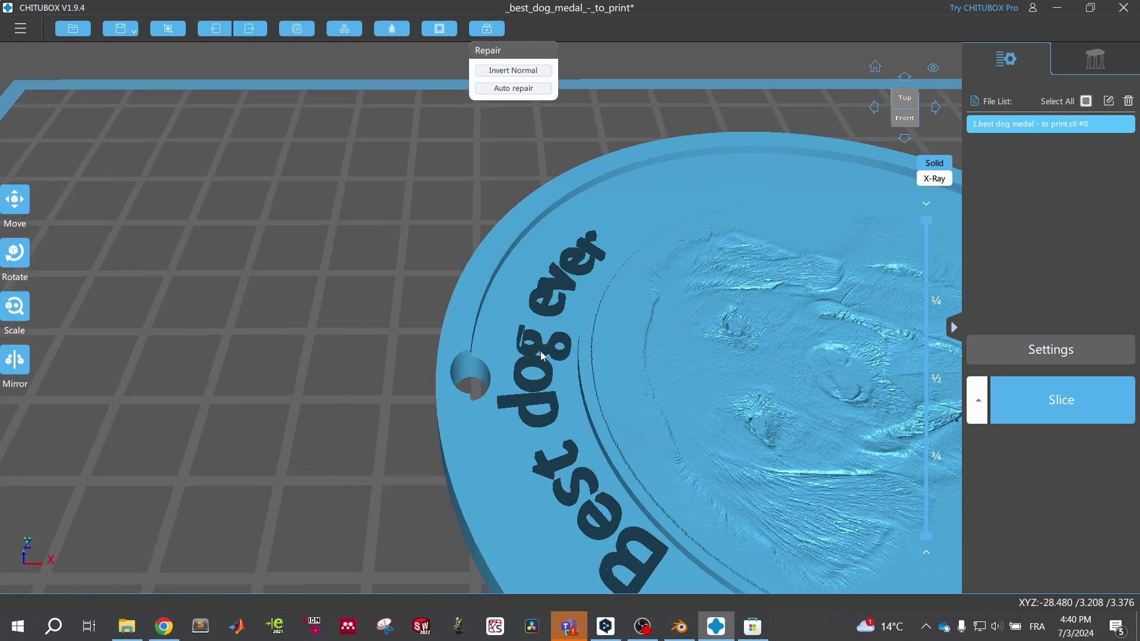
{"action": "scroll", "coordinate": [607, 310], "scroll_direction": "down", "scroll_amount": 10}
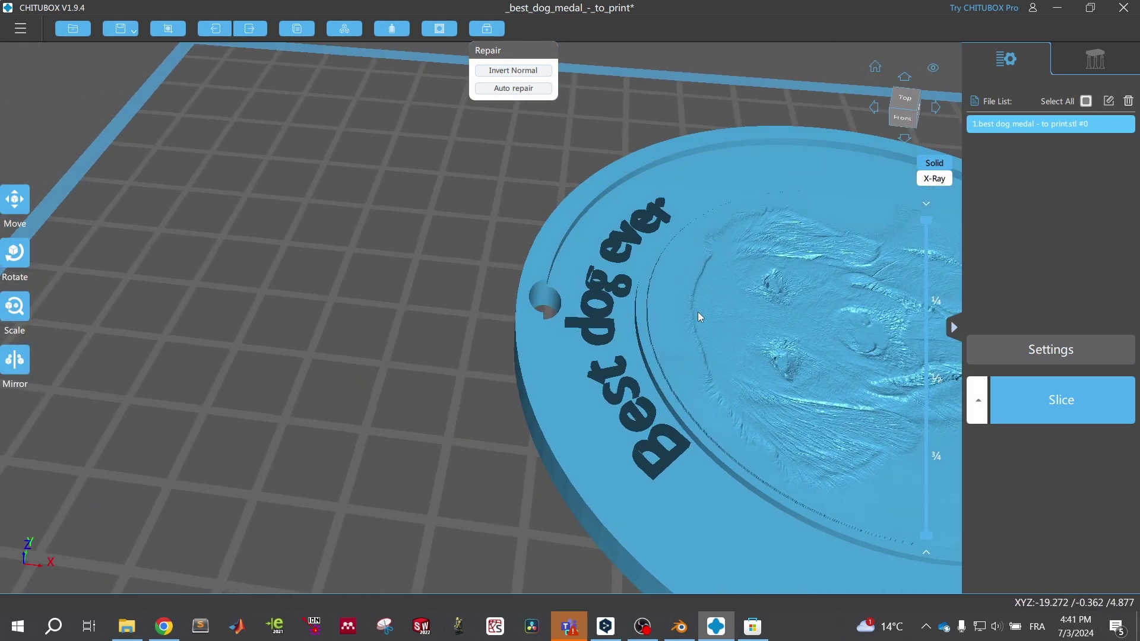
{"action": "middle_click_drag", "start_coordinate": [697, 311], "coordinate": [502, 272]}
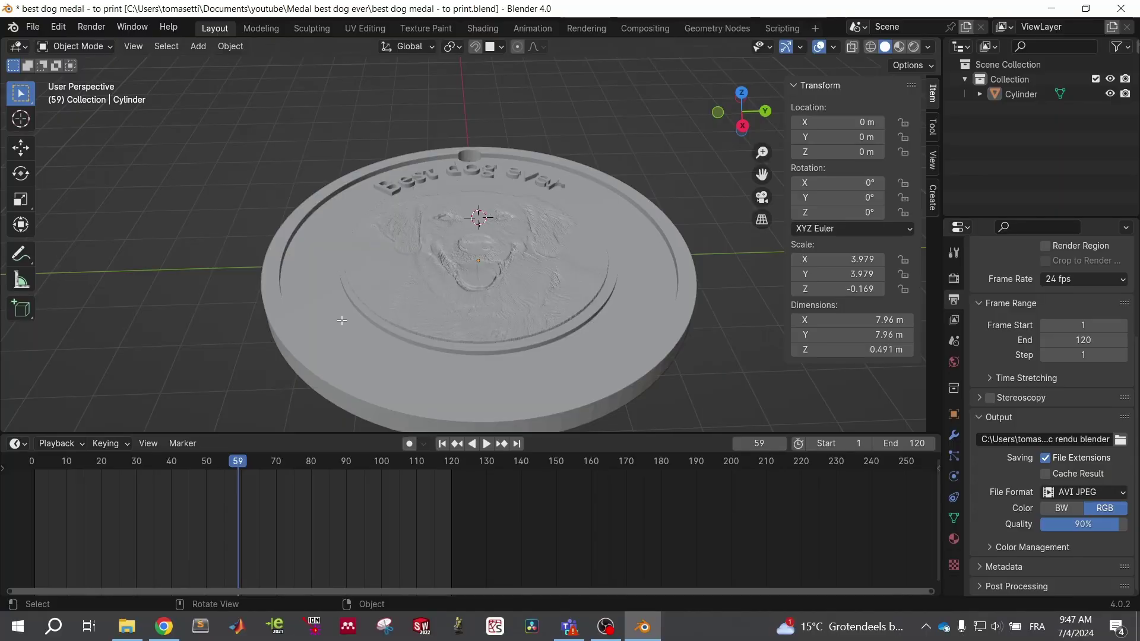
Step: In Blender, enter Edit Mode on the medal and display its face normals with a size of 0.24 to examine their directions
{"action": "key", "text": "Tab"}
{"action": "left_click", "coordinate": [504, 287]}
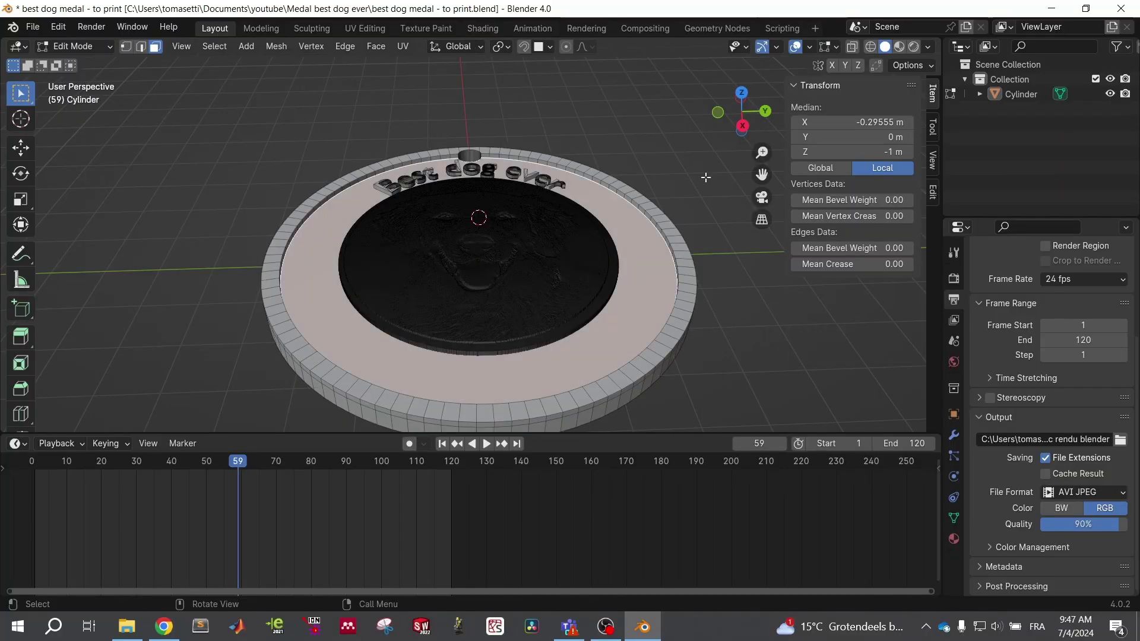
{"action": "left_click", "coordinate": [835, 47]}
{"action": "left_click", "coordinate": [776, 287]}
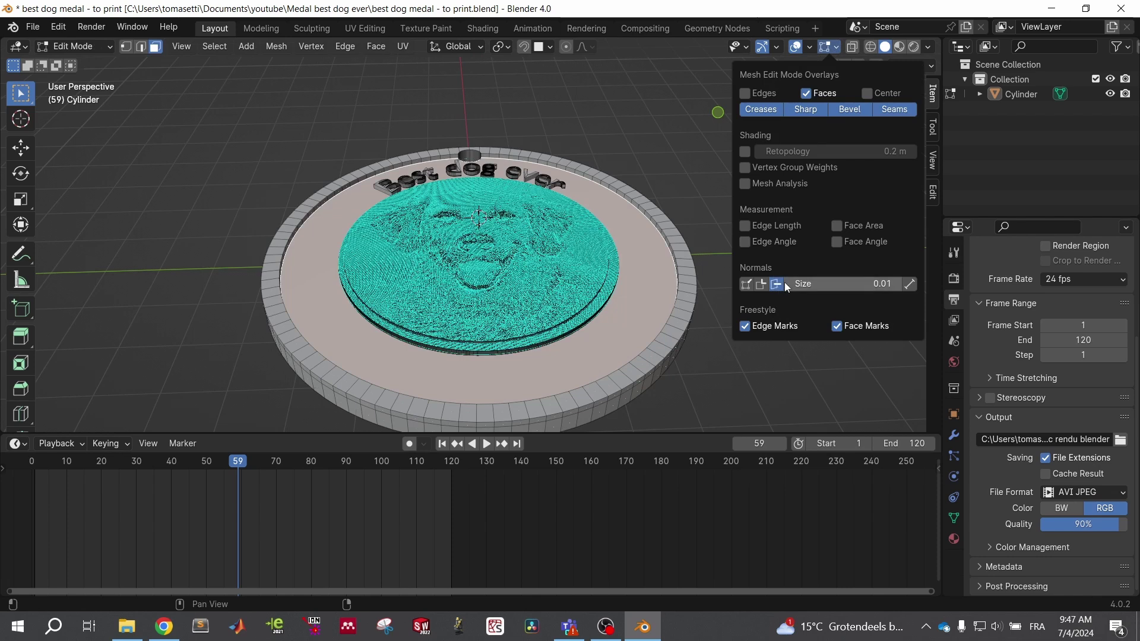
{"action": "left_click_drag", "start_coordinate": [790, 284], "coordinate": [860, 284]}
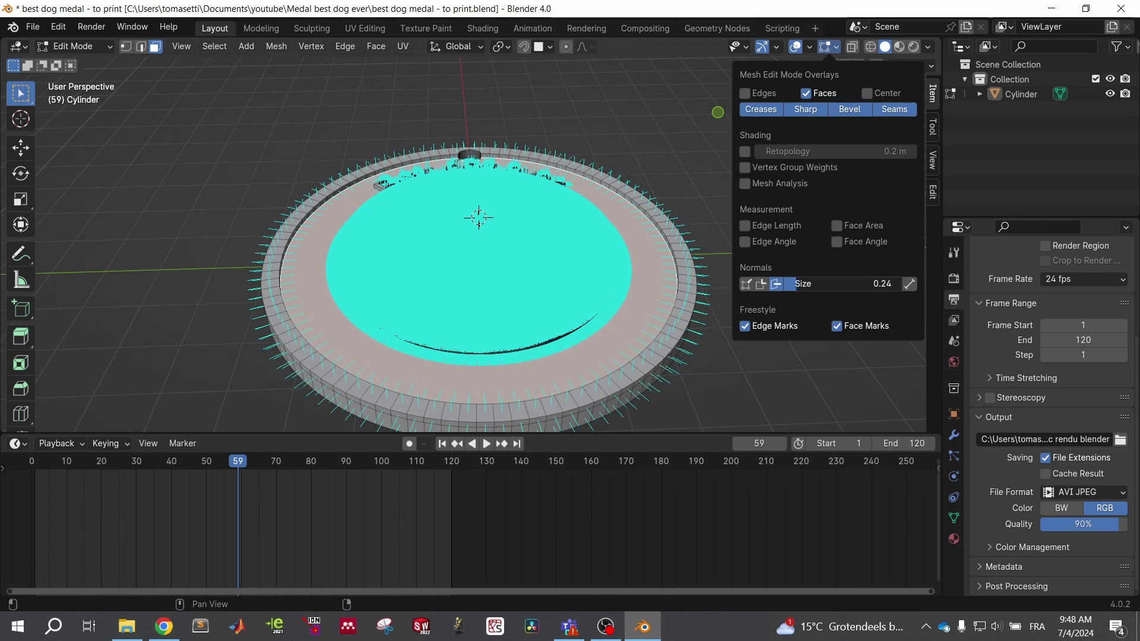
{"action": "scroll", "coordinate": [293, 119], "scroll_direction": "up", "scroll_amount": 5}
{"action": "scroll", "coordinate": [293, 119], "scroll_direction": "down", "scroll_amount": 7}
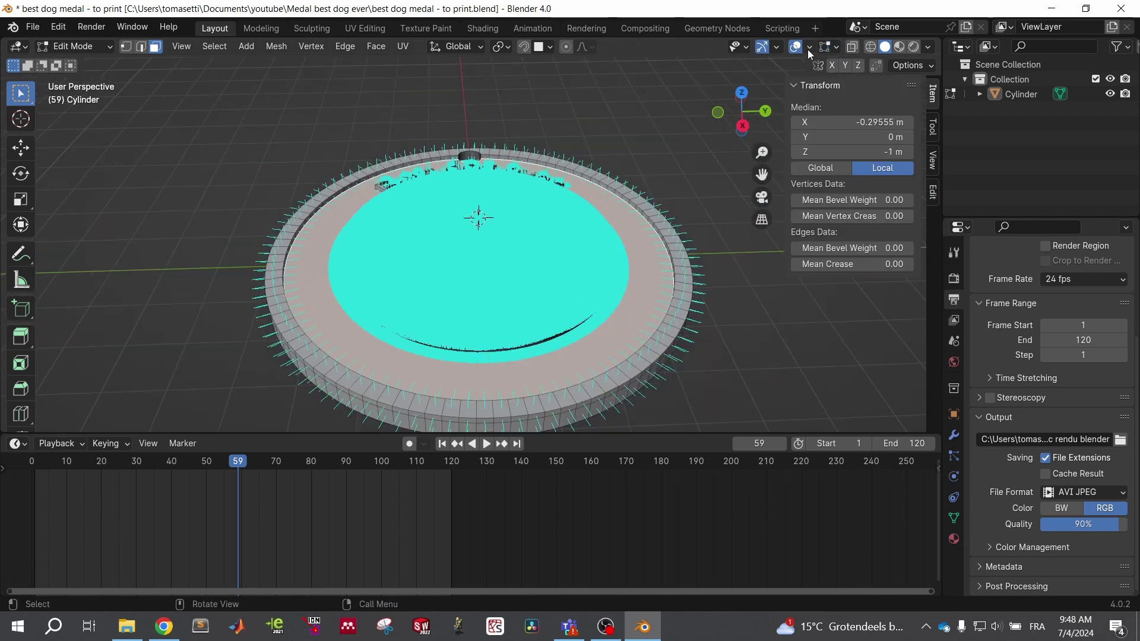
Step: Turn off the face normals display, return to Object Mode and select the medal
{"action": "left_click", "coordinate": [835, 50]}
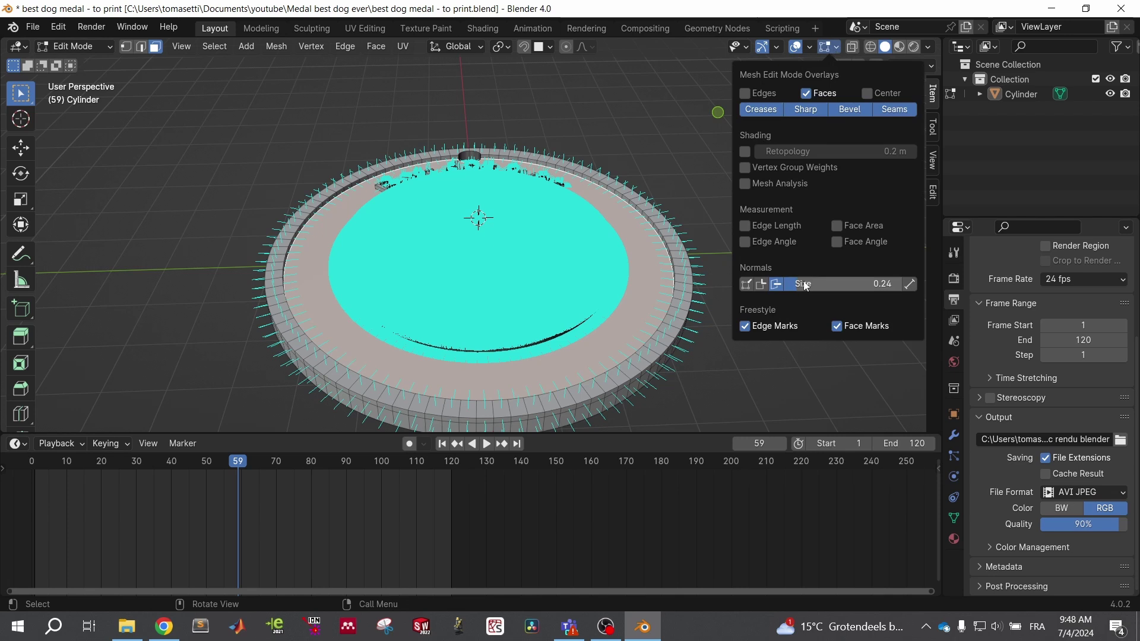
{"action": "left_click", "coordinate": [776, 285]}
{"action": "left_click", "coordinate": [776, 285]}
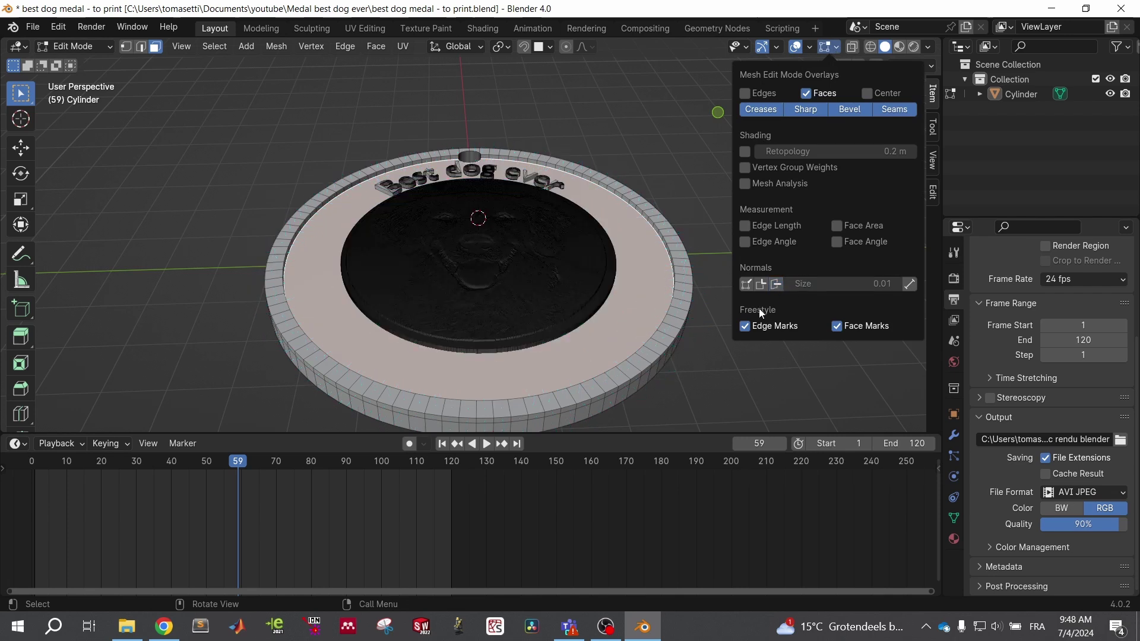
{"action": "left_click", "coordinate": [313, 172]}
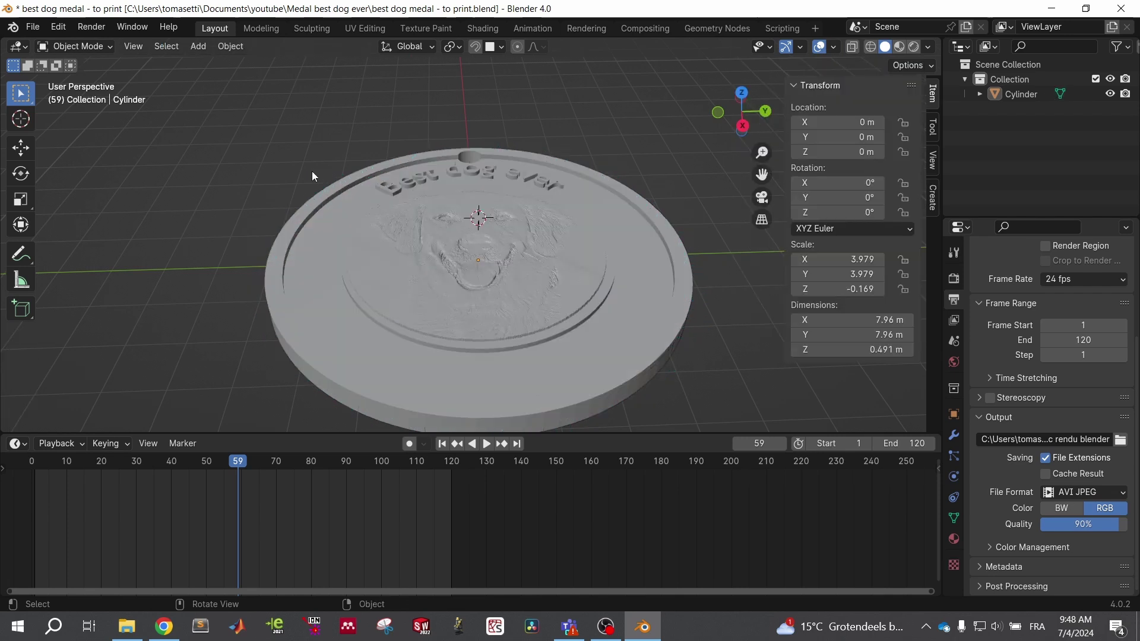
{"action": "left_click", "coordinate": [502, 197]}
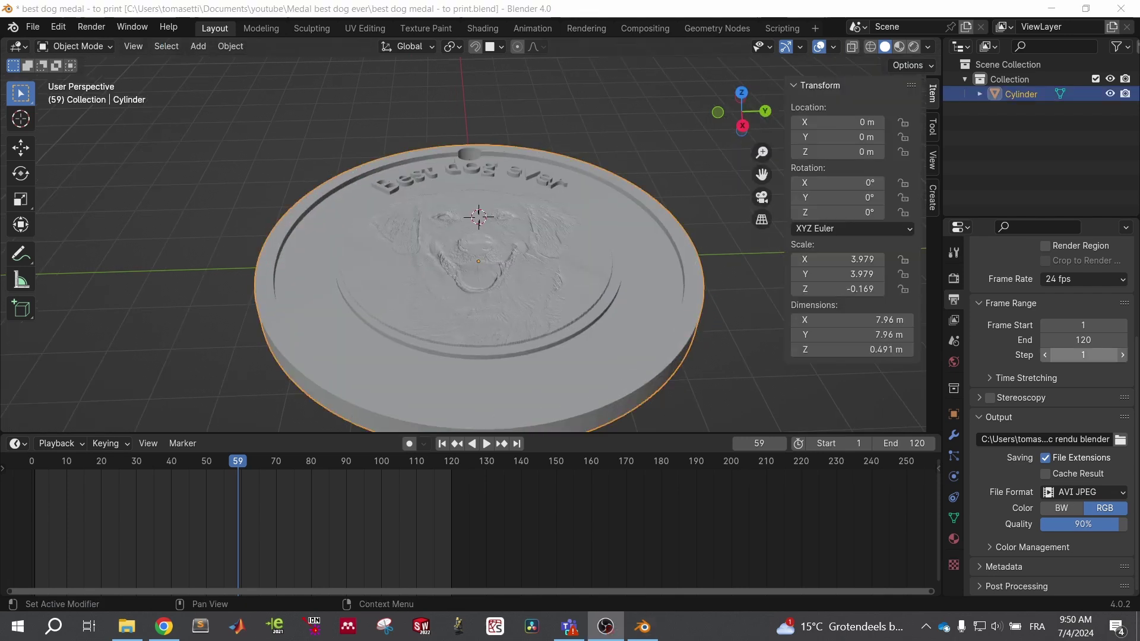
Step: Enable Backface Culling in the viewport shading, examine the lettering for flipped faces, and disable the option again
{"action": "left_click", "coordinate": [927, 47]}
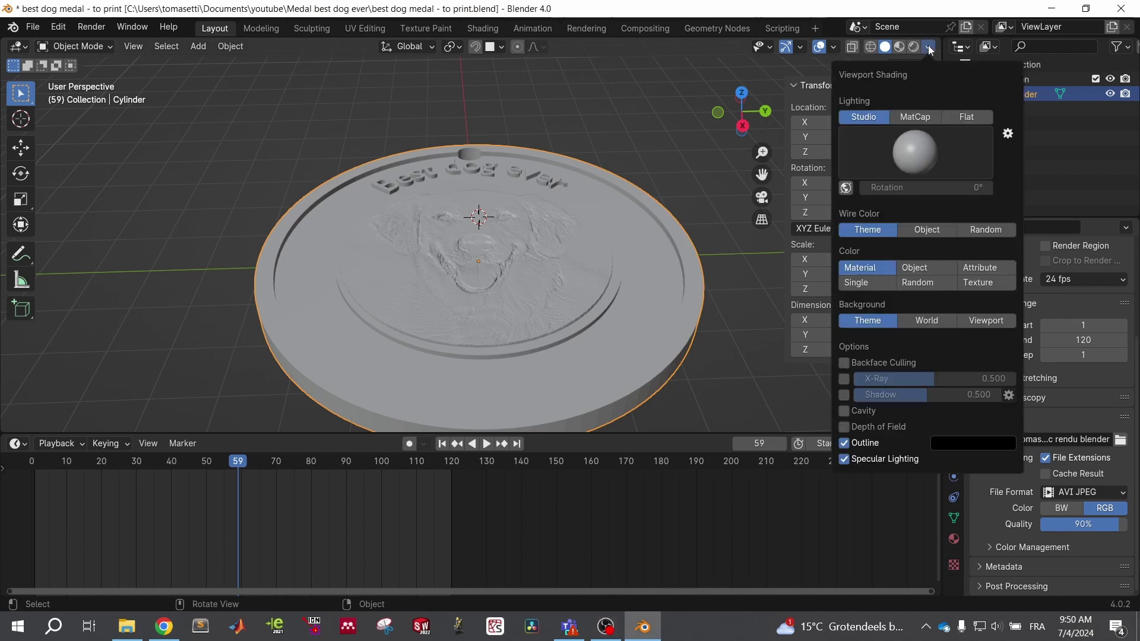
{"action": "scroll", "coordinate": [431, 159], "scroll_direction": "up", "scroll_amount": 3}
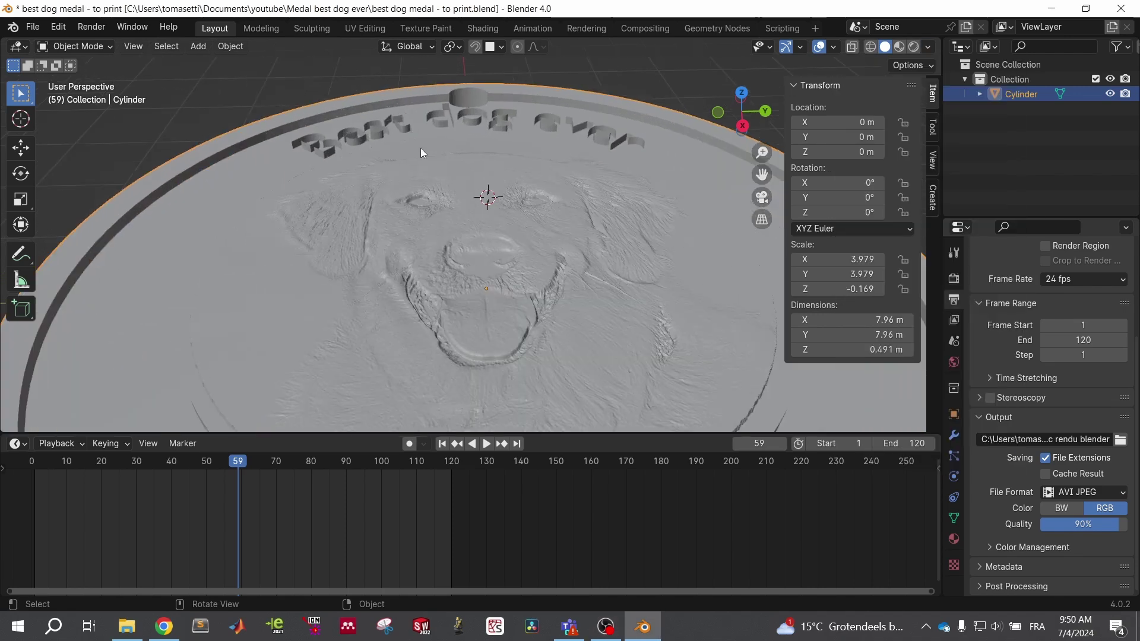
{"action": "scroll", "coordinate": [463, 161], "scroll_direction": "down", "scroll_amount": 1}
{"action": "scroll", "coordinate": [483, 180], "scroll_direction": "down", "scroll_amount": 2}
{"action": "left_click", "coordinate": [927, 47]}
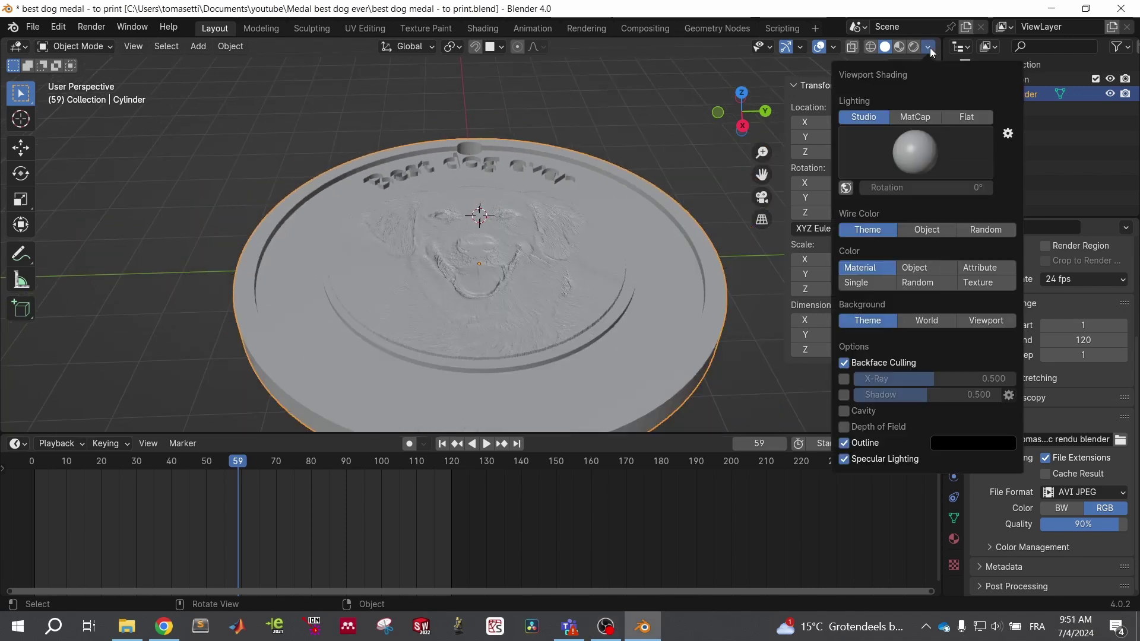
{"action": "left_click", "coordinate": [844, 363]}
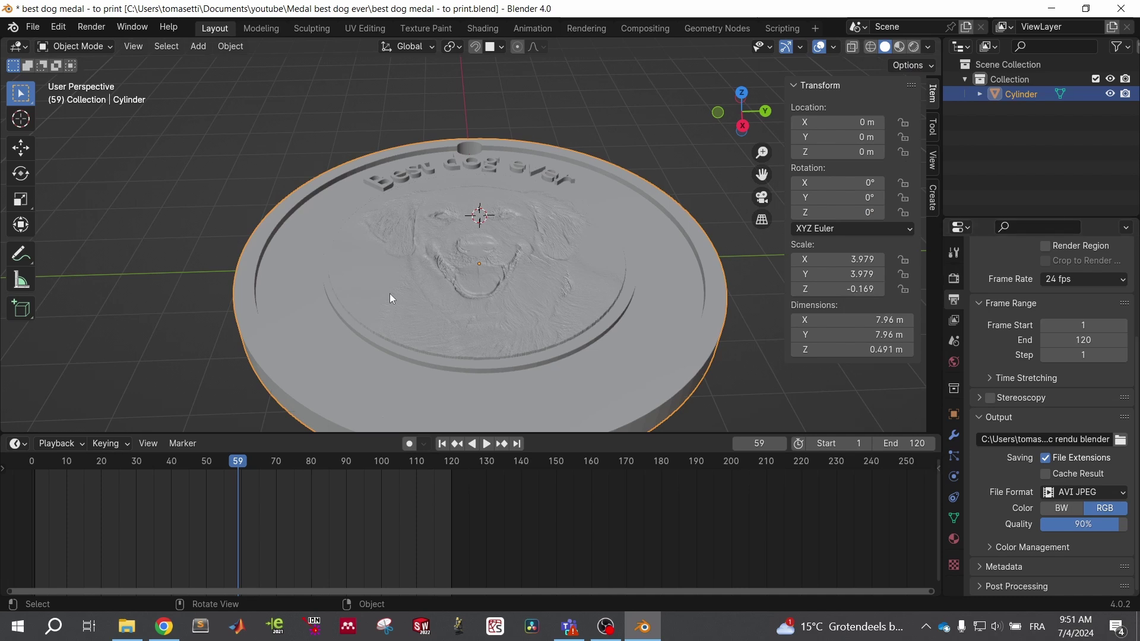
Step: Select all of the medal's faces in Edit Mode, recalculate their normals to the outside, and return to Object Mode
{"action": "key", "text": "Tab"}
{"action": "key", "text": "a"}
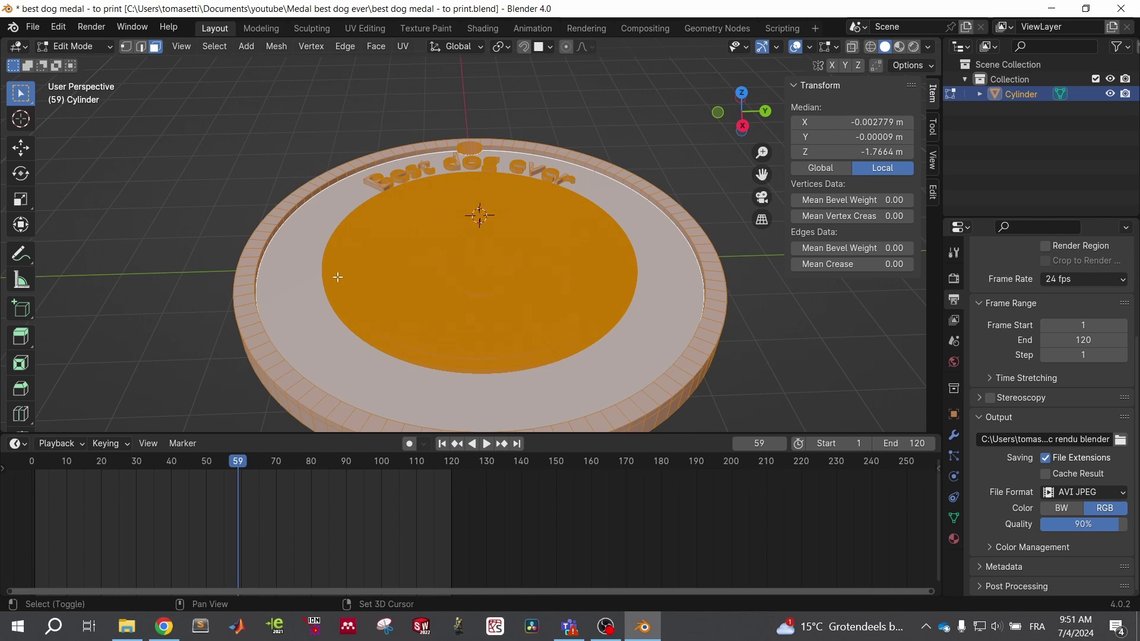
{"action": "key", "text": "shift+n"}
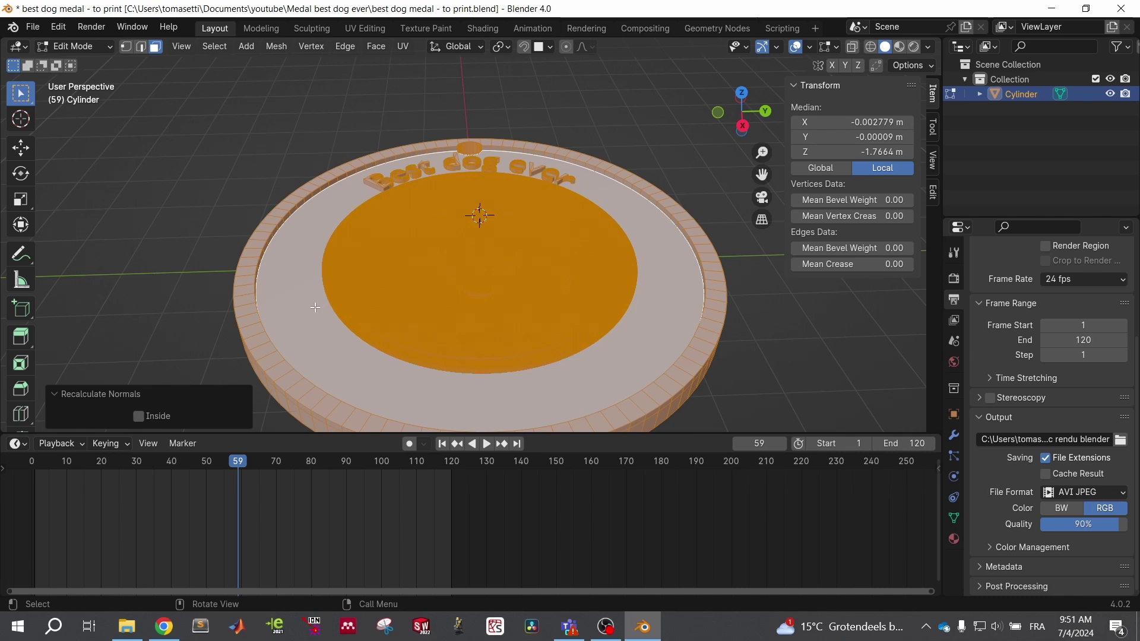
{"action": "key", "text": "Tab"}
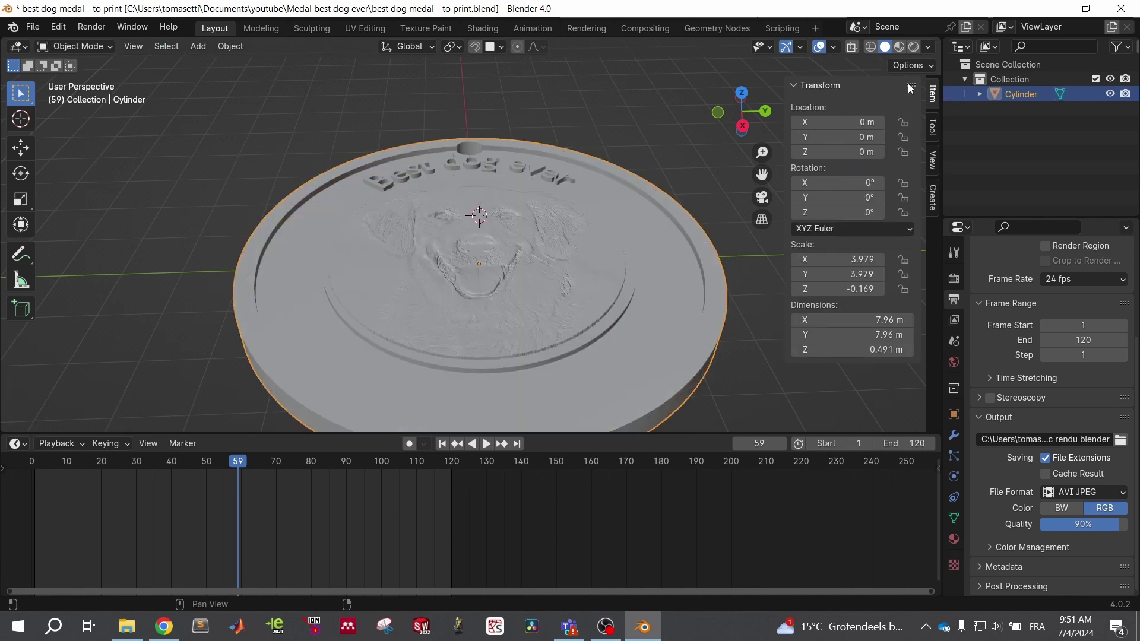
{"action": "left_click", "coordinate": [928, 47]}
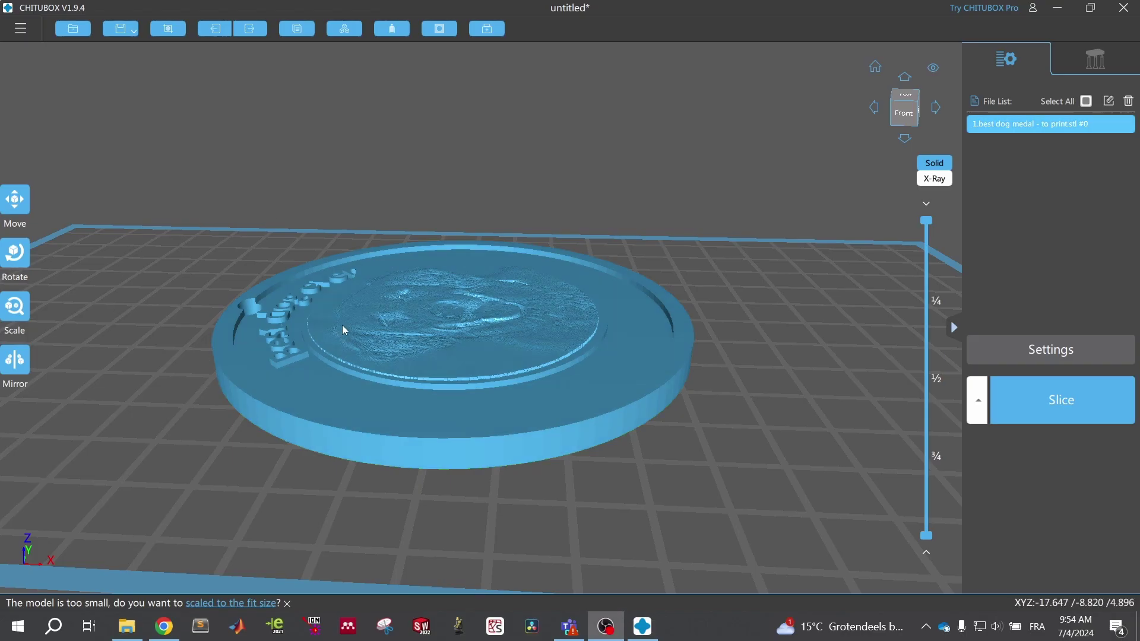
Step: In CHITUBOX, inspect the medal's lettering and rotate the medal -45° about the Y axis
{"action": "middle_click_drag", "start_coordinate": [342, 325], "coordinate": [456, 328]}
{"action": "scroll", "coordinate": [456, 328], "scroll_direction": "up", "scroll_amount": 3}
{"action": "right_click_drag", "start_coordinate": [397, 344], "coordinate": [373, 312]}
{"action": "scroll", "coordinate": [425, 391], "scroll_direction": "down", "scroll_amount": 3}
{"action": "scroll", "coordinate": [616, 334], "scroll_direction": "down", "scroll_amount": 2}
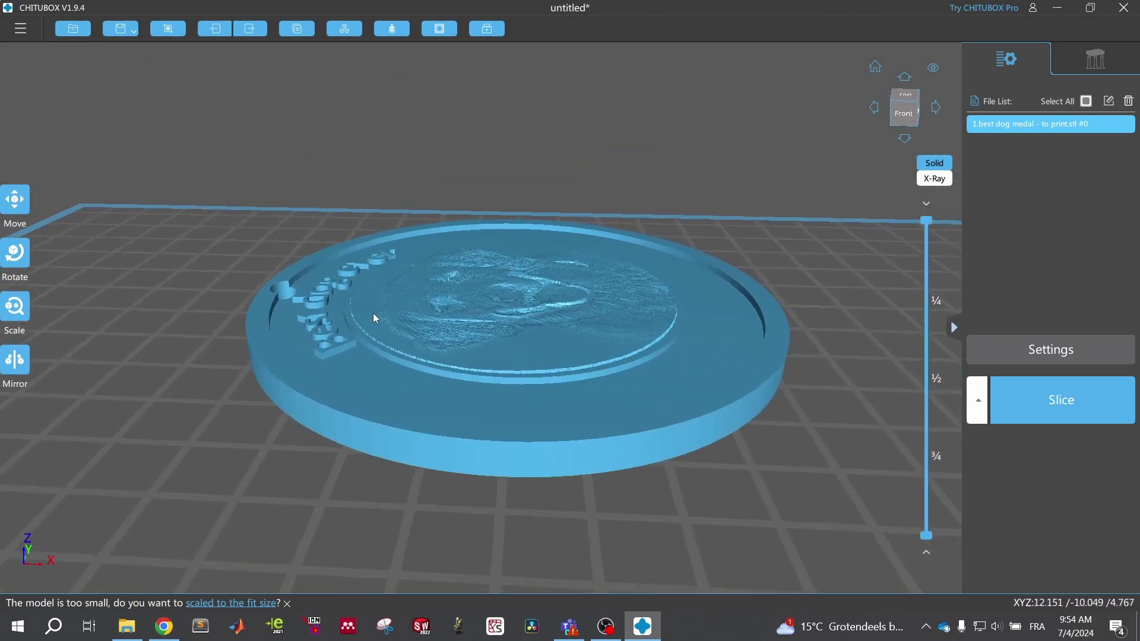
{"action": "left_click", "coordinate": [16, 257]}
{"action": "left_click", "coordinate": [83, 276]}
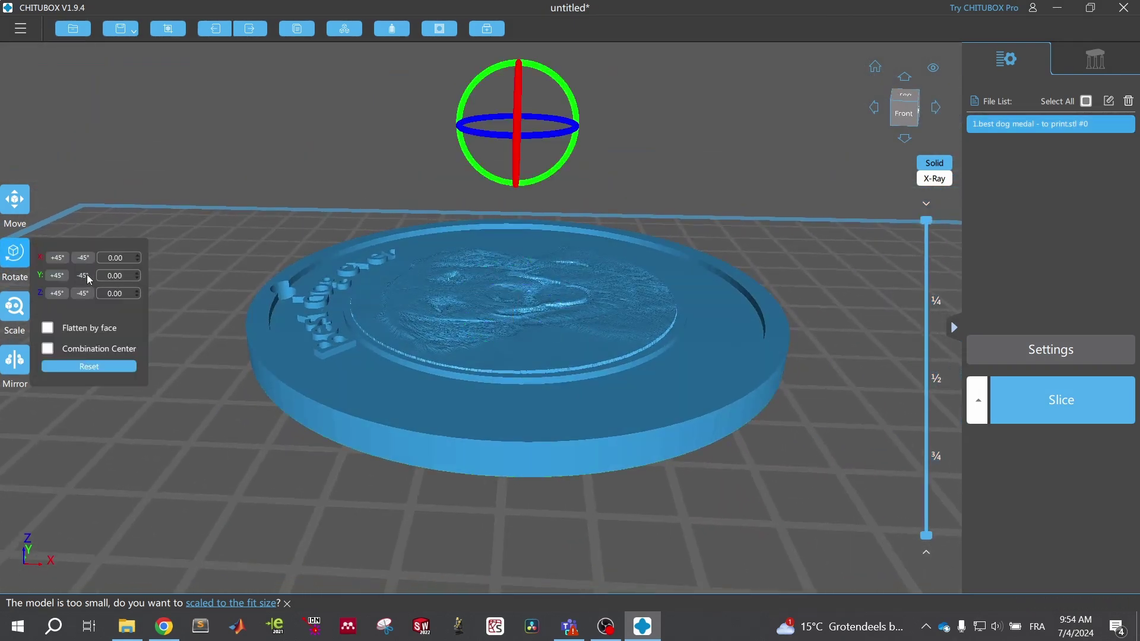
{"action": "right_click_drag", "start_coordinate": [393, 274], "coordinate": [448, 363]}
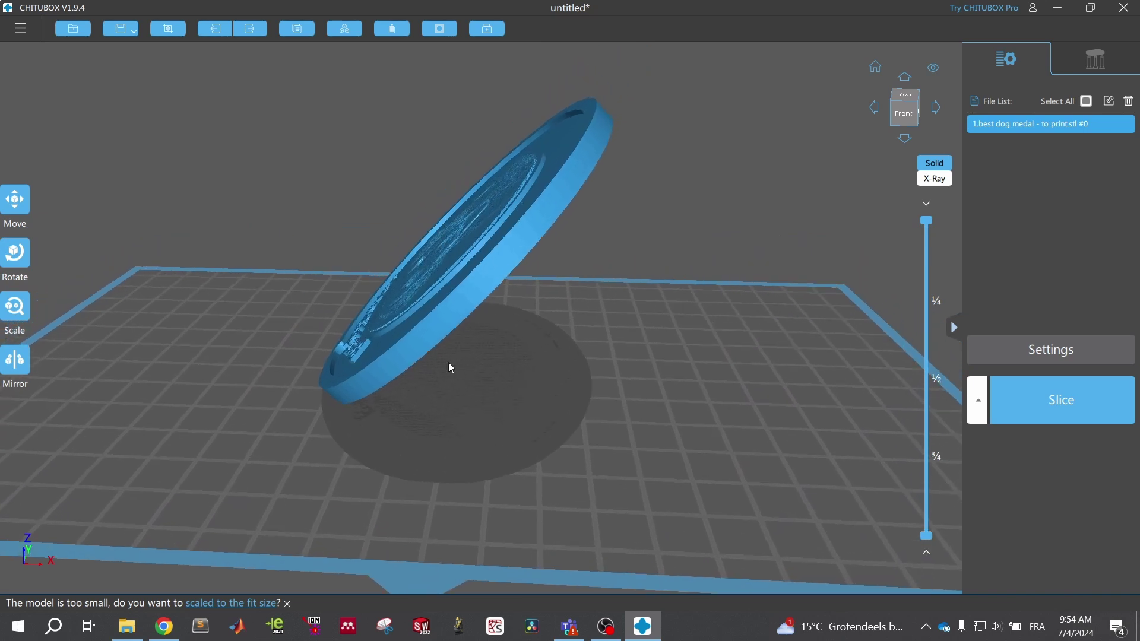
Step: Raise the tilted medal along the Z axis so it floats above the build plate
{"action": "left_click", "coordinate": [15, 200]}
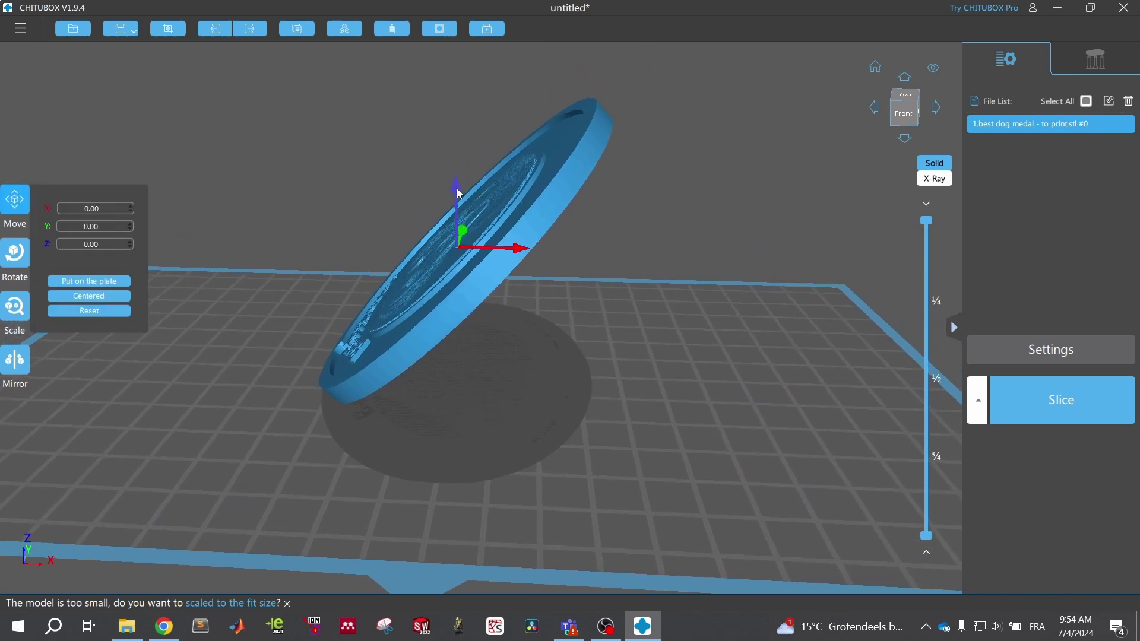
{"action": "left_click_drag", "start_coordinate": [458, 191], "coordinate": [459, 161]}
{"action": "right_click_drag", "start_coordinate": [591, 361], "coordinate": [607, 337]}
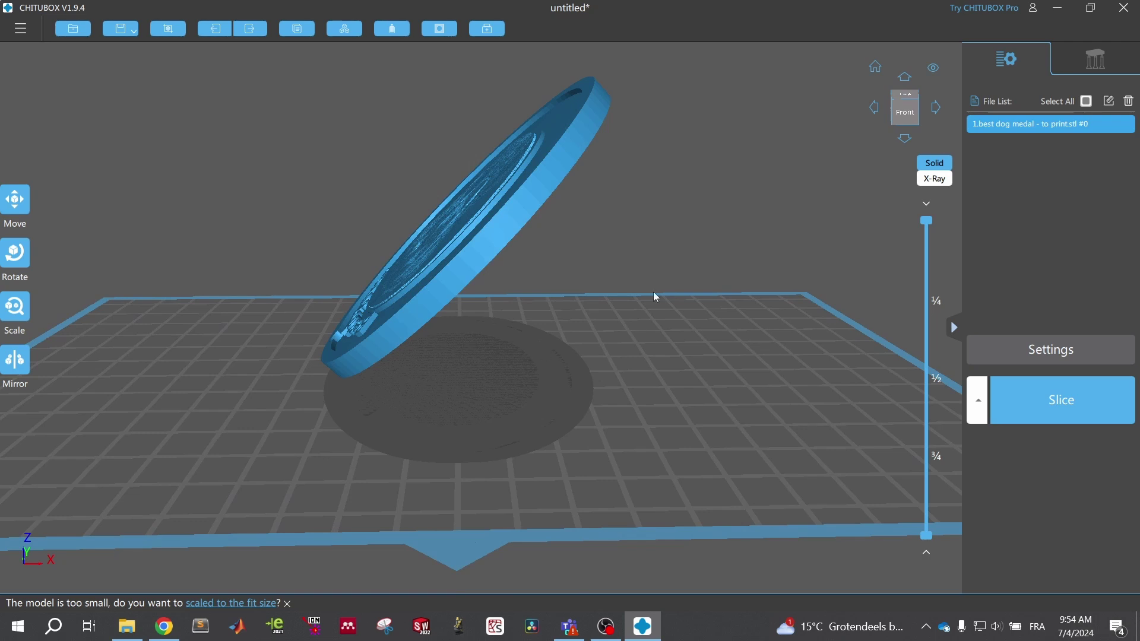
Step: Keep the raft shape as Skate and generate automatic medium supports for all of the medal's overhanging areas
{"action": "left_click", "coordinate": [1095, 58]}
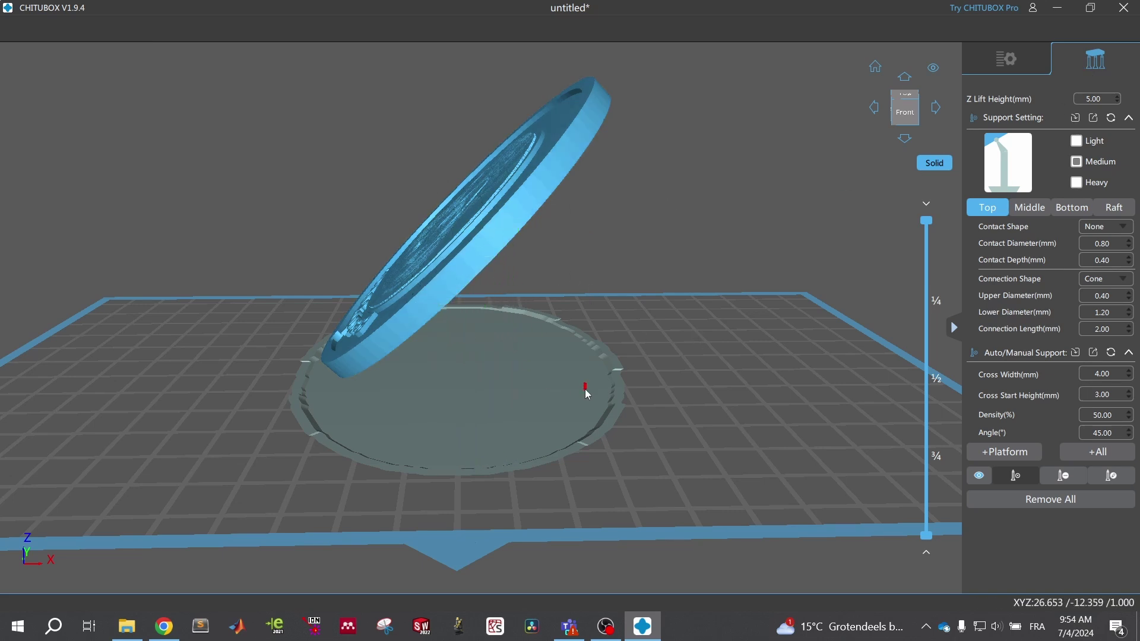
{"action": "left_click", "coordinate": [1115, 207]}
{"action": "left_click", "coordinate": [1106, 227]}
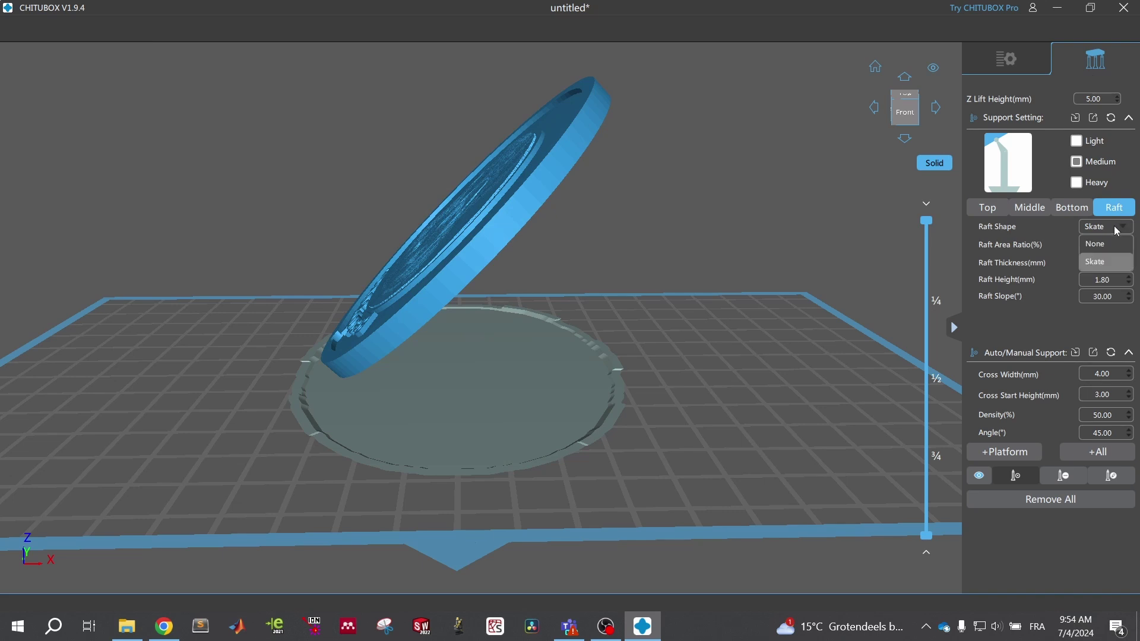
{"action": "left_click", "coordinate": [1108, 262]}
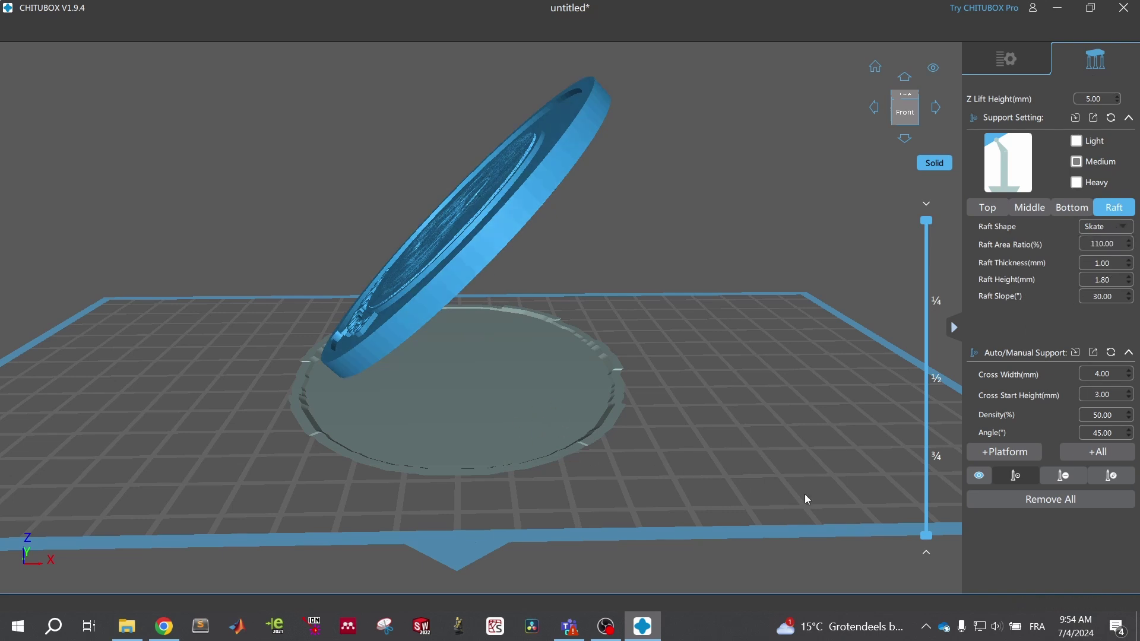
{"action": "left_click", "coordinate": [1090, 456]}
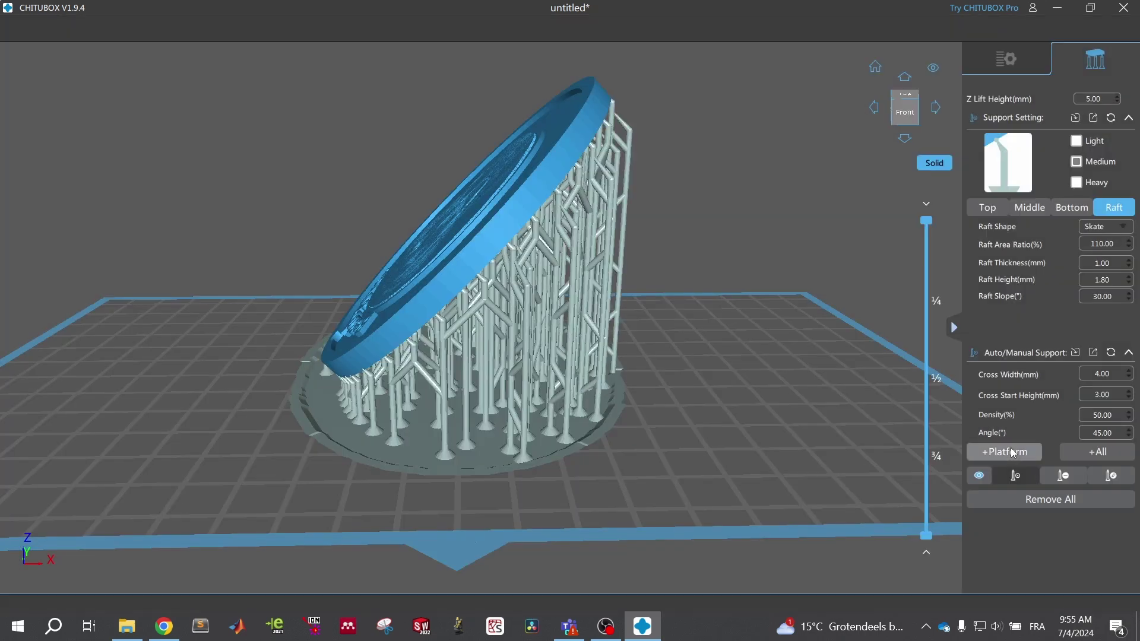
Step: Check the generated supports from the side and slice the supported medal
{"action": "right_click_drag", "start_coordinate": [439, 381], "coordinate": [734, 432]}
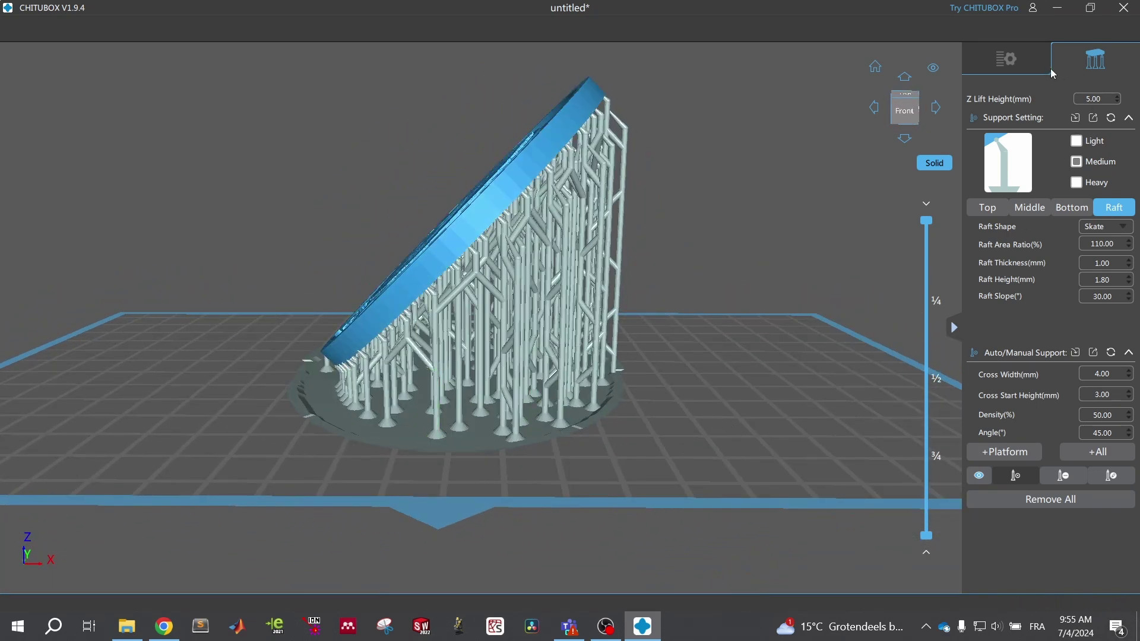
{"action": "left_click", "coordinate": [1009, 62]}
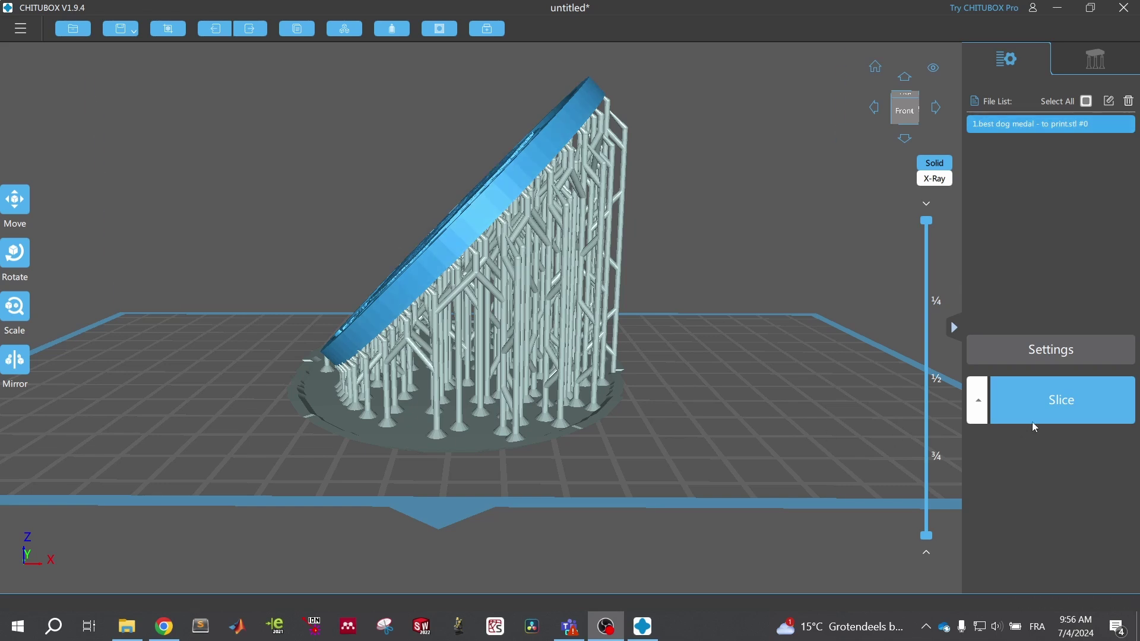
{"action": "left_click", "coordinate": [1076, 415]}
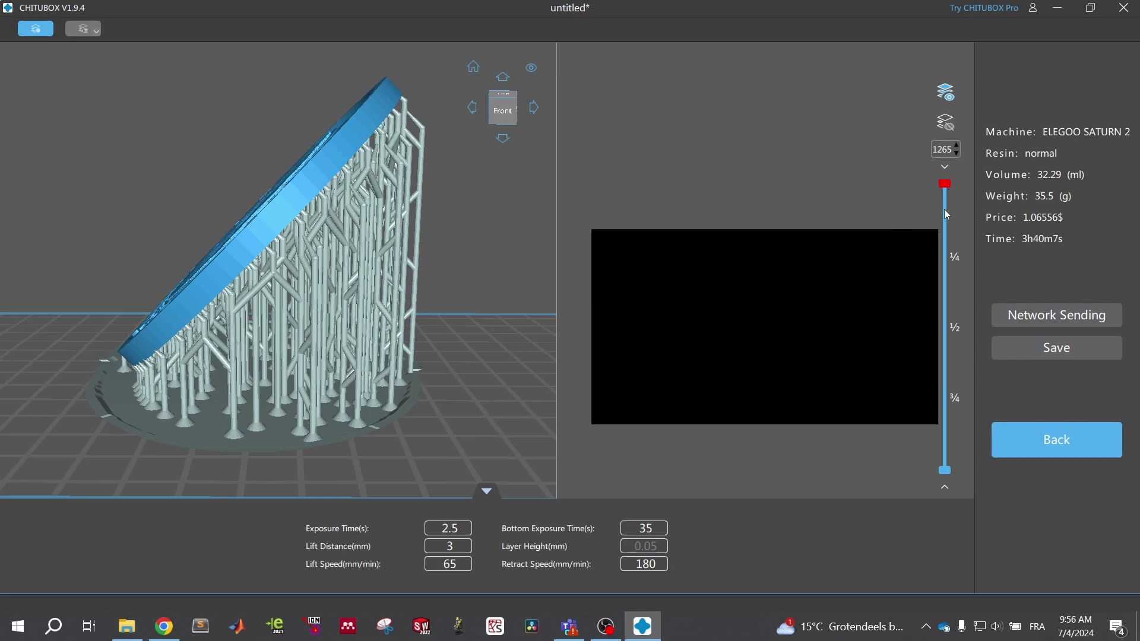
Step: Examine the sliced layers from the top down through the medal and its supports, and return to the top layer
{"action": "scroll", "coordinate": [947, 228], "scroll_direction": "down", "scroll_amount": 3}
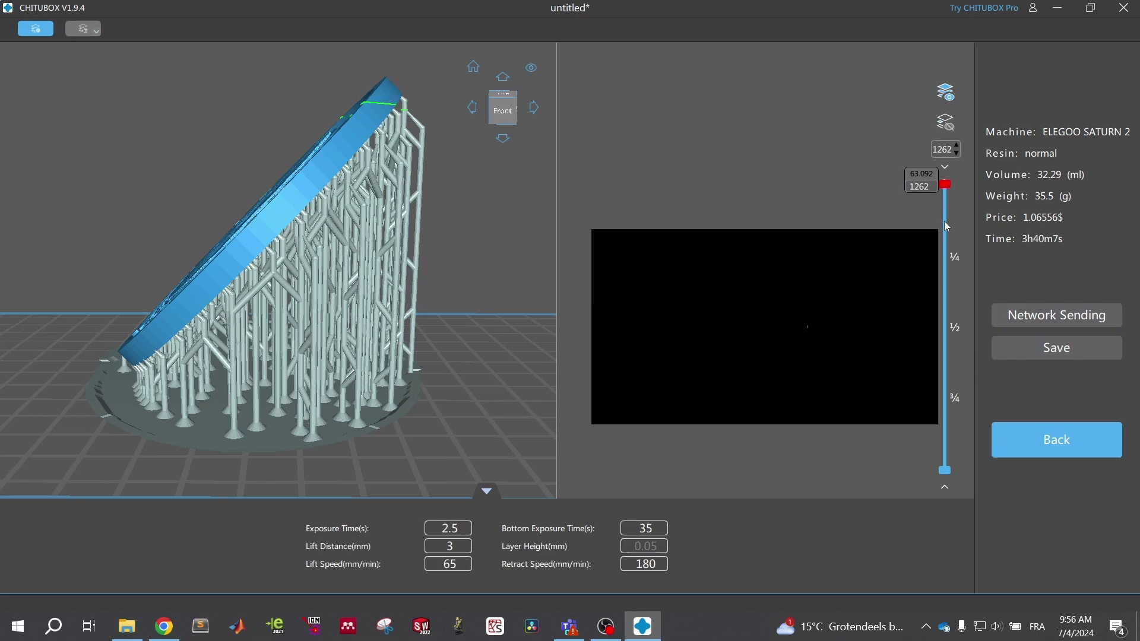
{"action": "left_click", "coordinate": [947, 227]}
{"action": "left_click", "coordinate": [948, 238]}
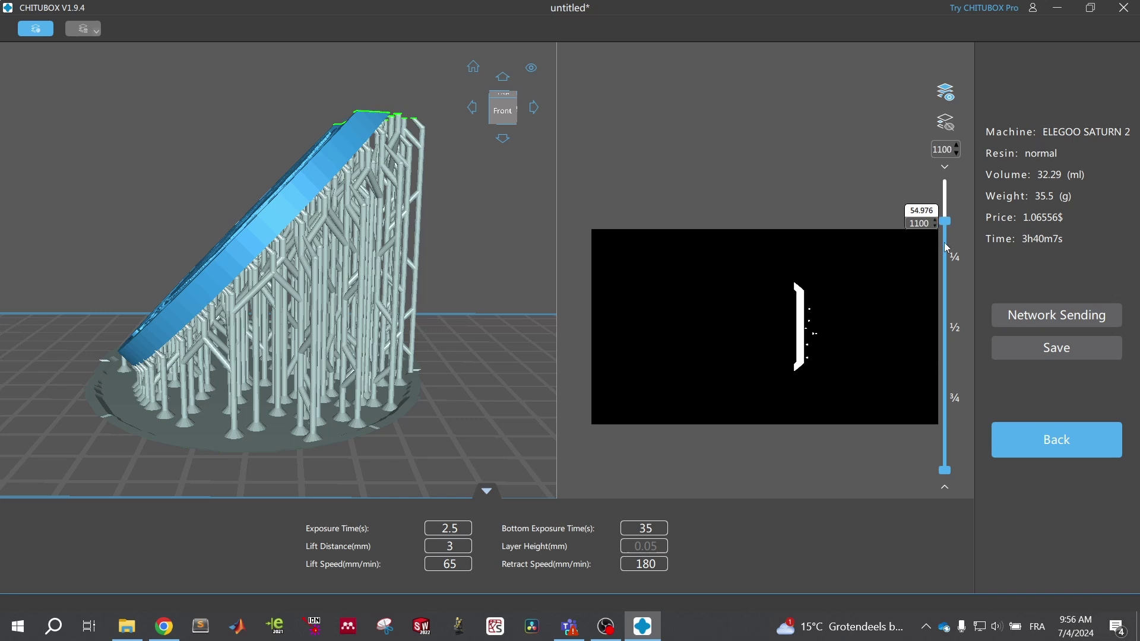
{"action": "left_click", "coordinate": [946, 291]}
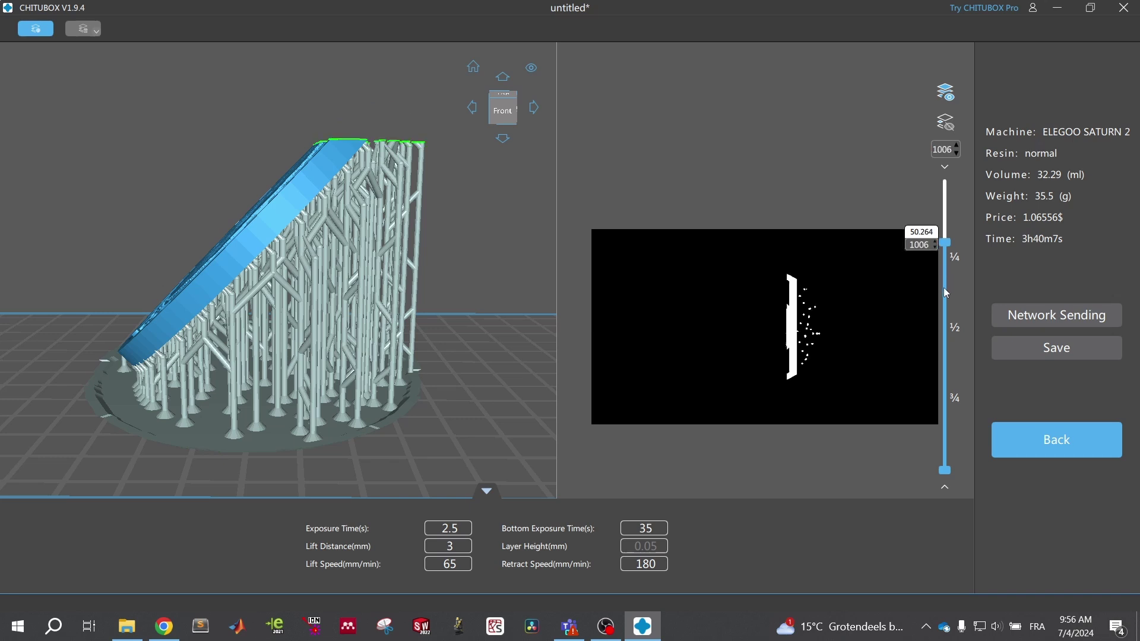
{"action": "left_click", "coordinate": [945, 292]}
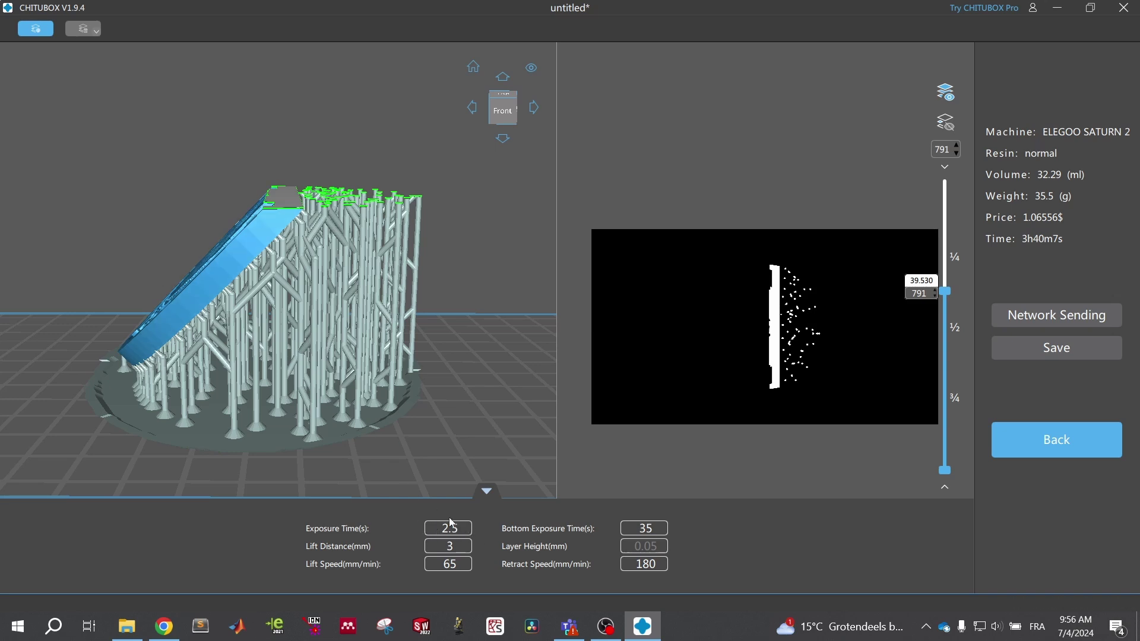
{"action": "left_click_drag", "start_coordinate": [451, 252], "coordinate": [301, 254]}
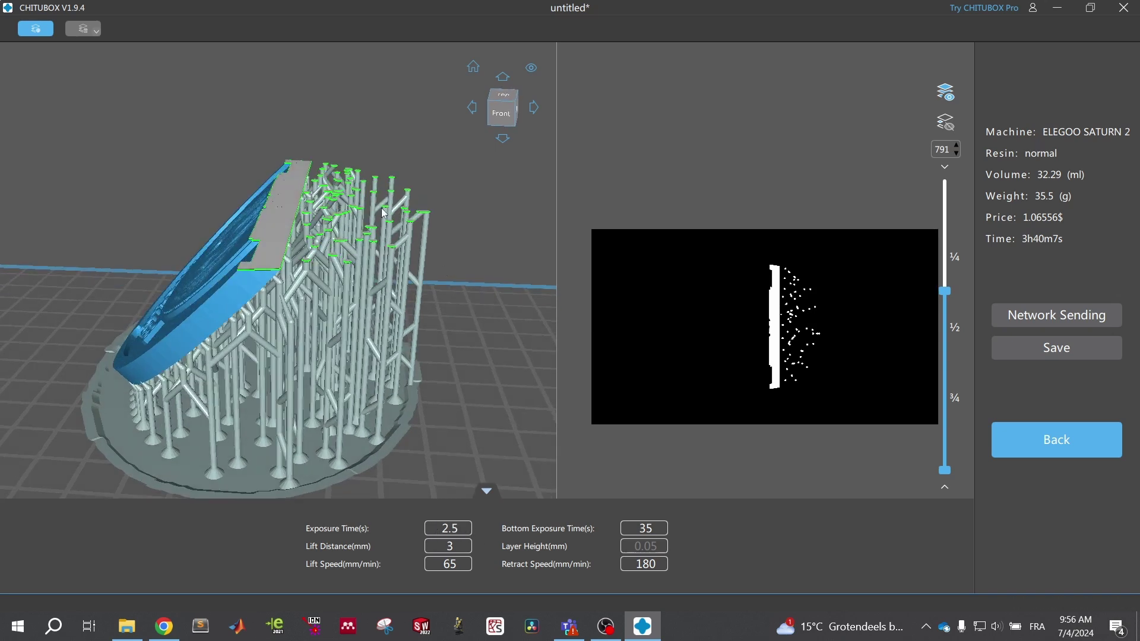
{"action": "left_click_drag", "start_coordinate": [407, 275], "coordinate": [488, 250]}
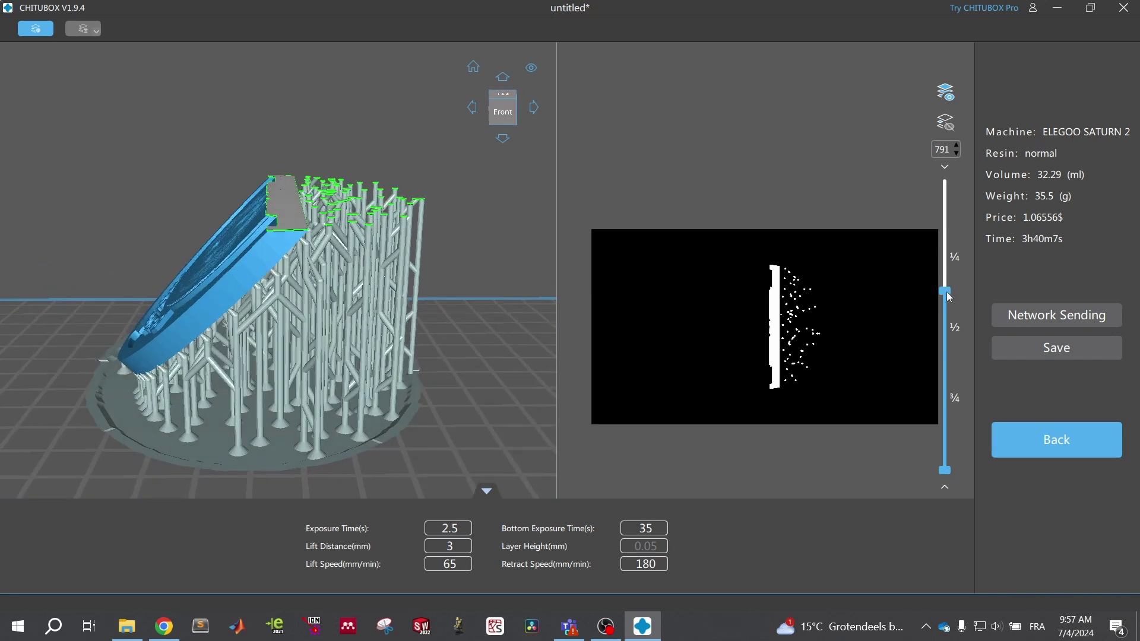
{"action": "scroll", "coordinate": [947, 365], "scroll_direction": "down", "scroll_amount": 1}
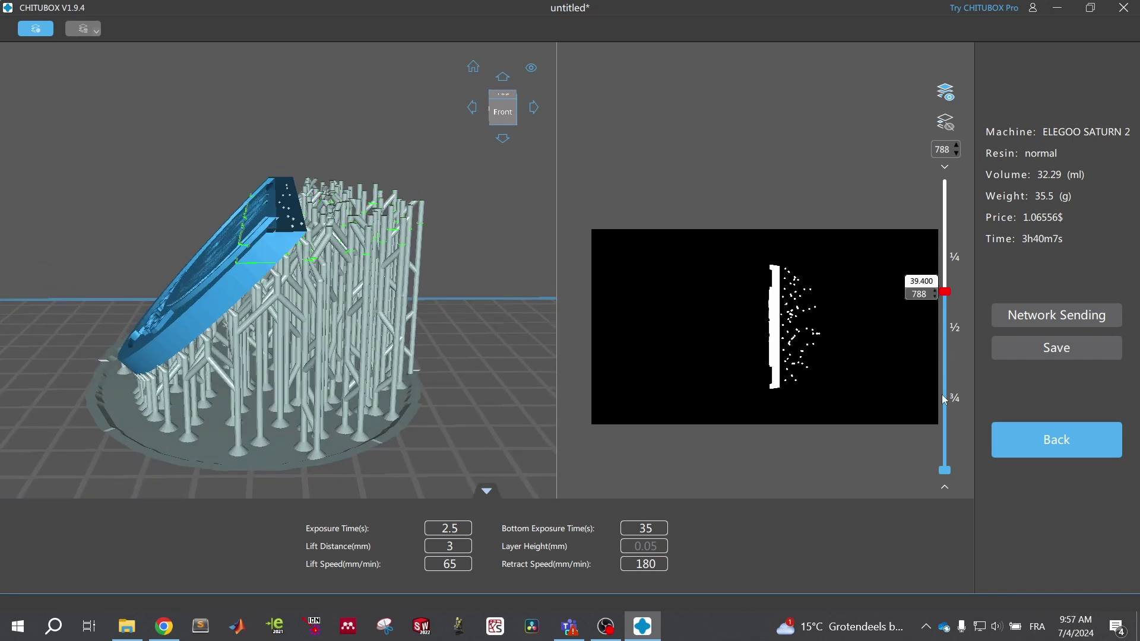
{"action": "left_click", "coordinate": [947, 365]}
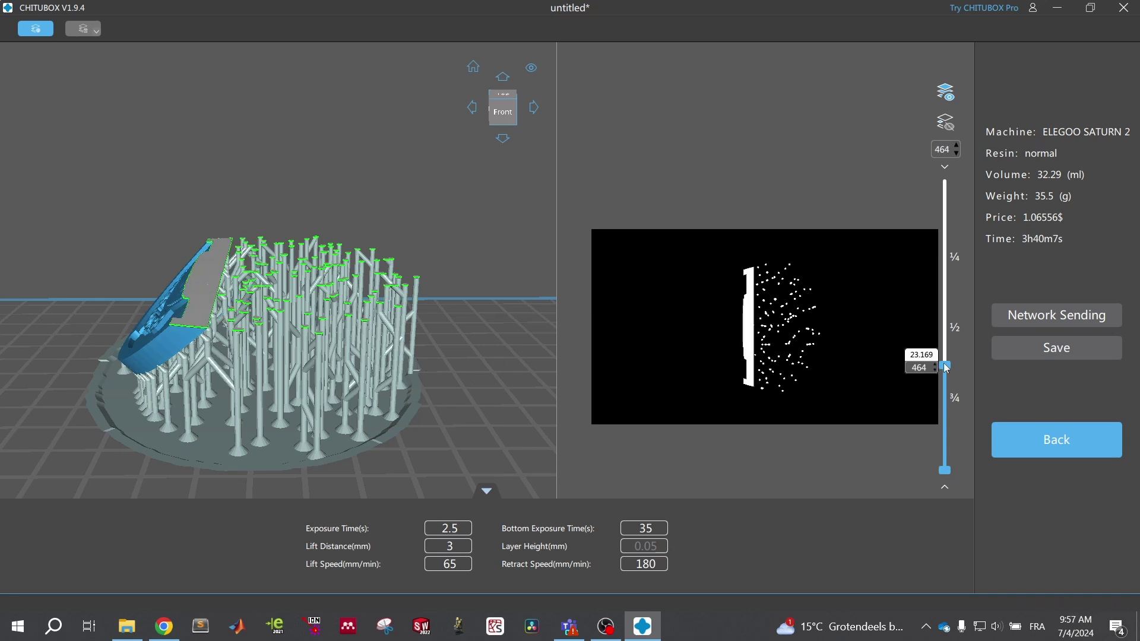
{"action": "scroll", "coordinate": [947, 202], "scroll_direction": "up", "scroll_amount": 3}
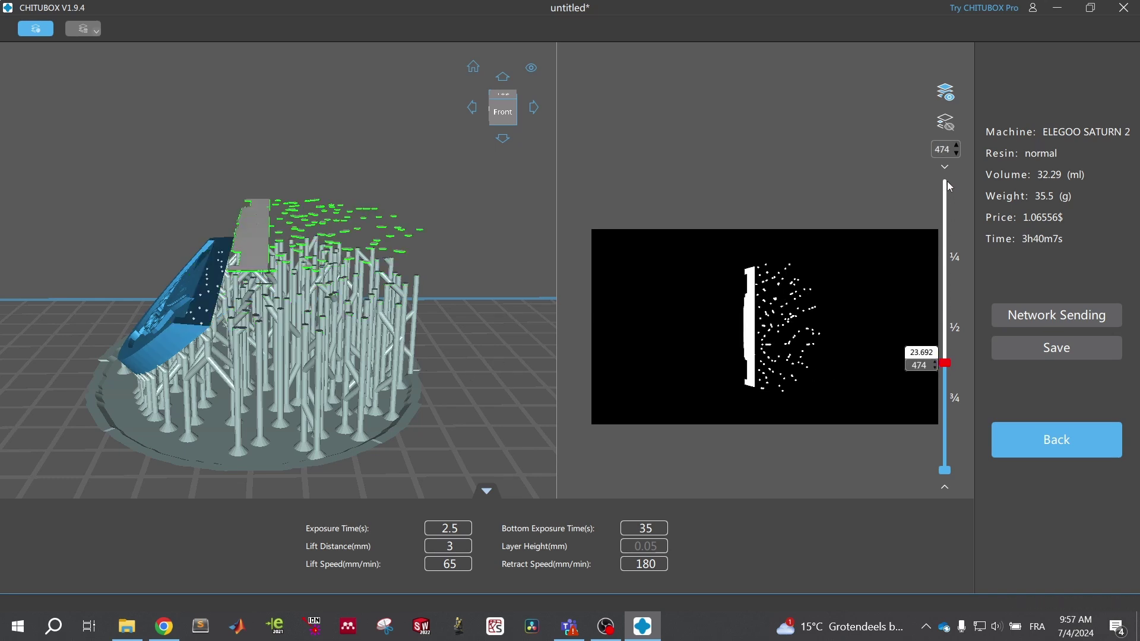
{"action": "left_click", "coordinate": [947, 184]}
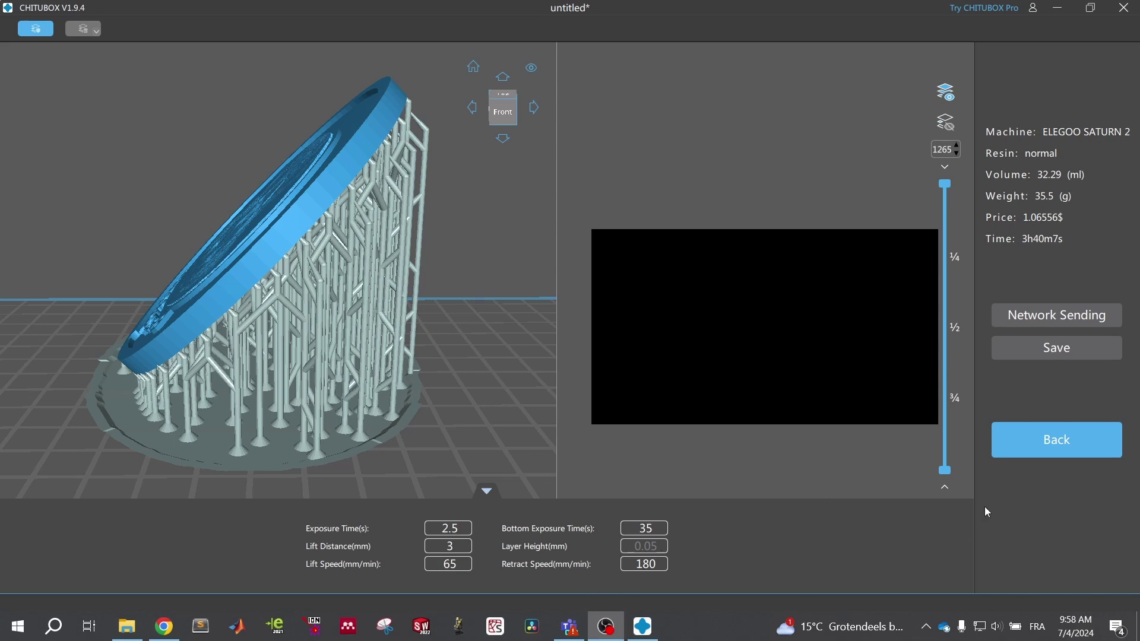
Step: Save the sliced file as _best_dog_medal_-_to_print.ctb in the Part 2 folder
{"action": "left_click", "coordinate": [1049, 349]}
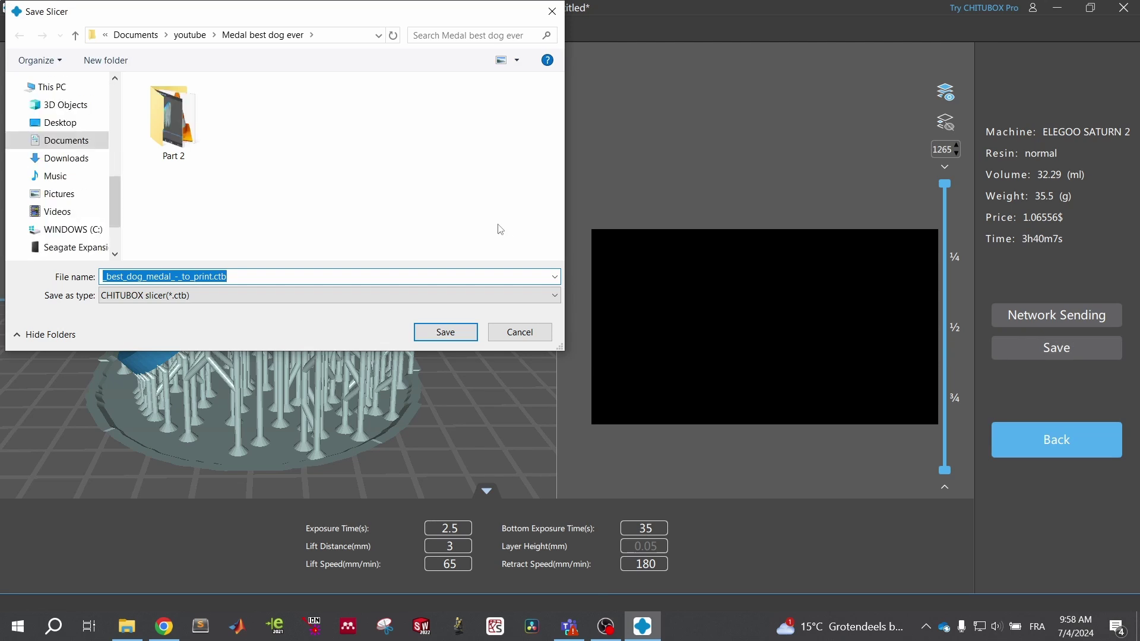
{"action": "double_click", "coordinate": [188, 138]}
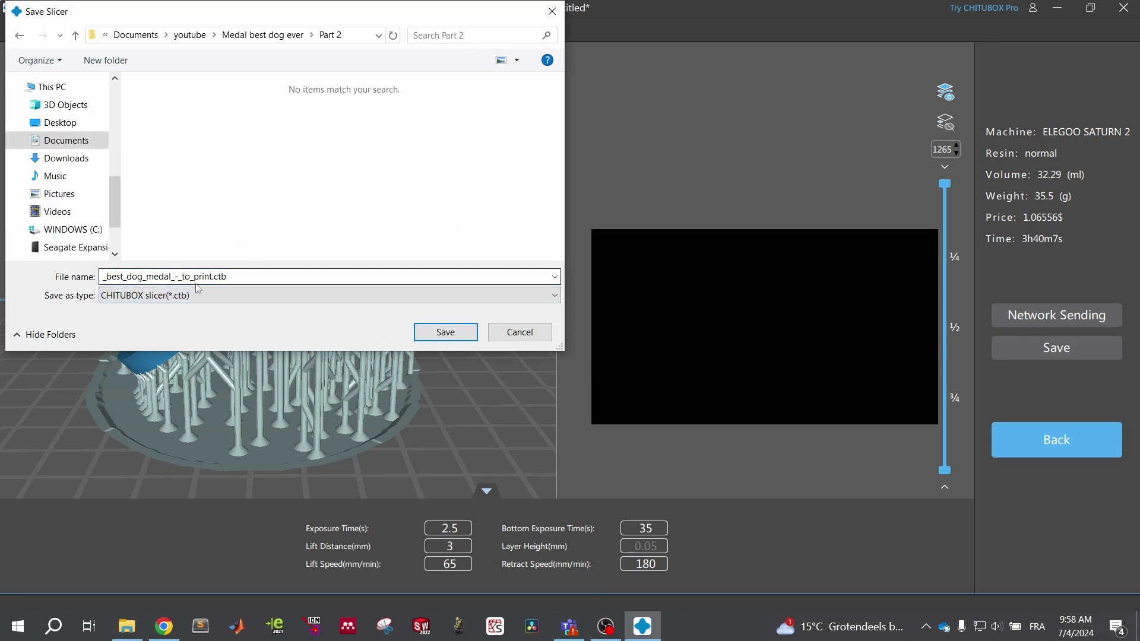
{"action": "left_click", "coordinate": [433, 332]}
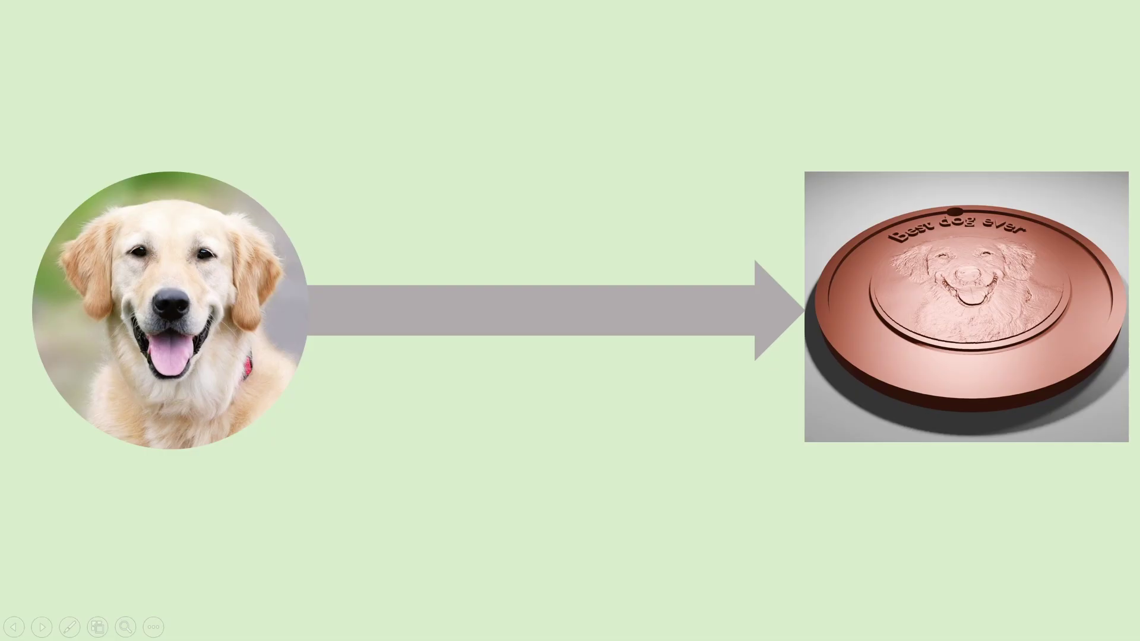